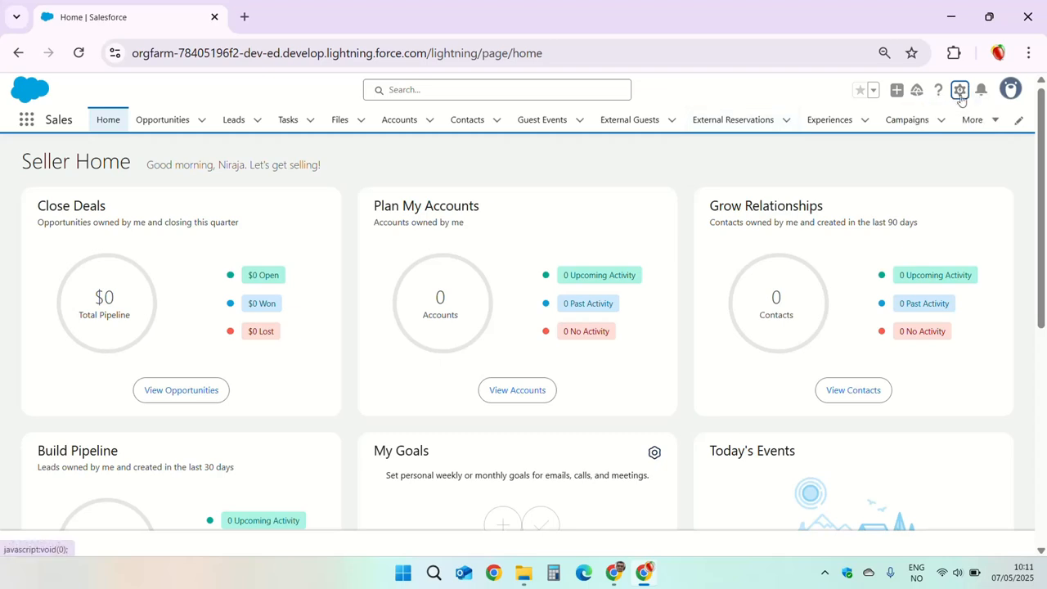
Step: Open Setup and find the Einstein Setup page to check the Turn on Einstein setting
click(958, 90)
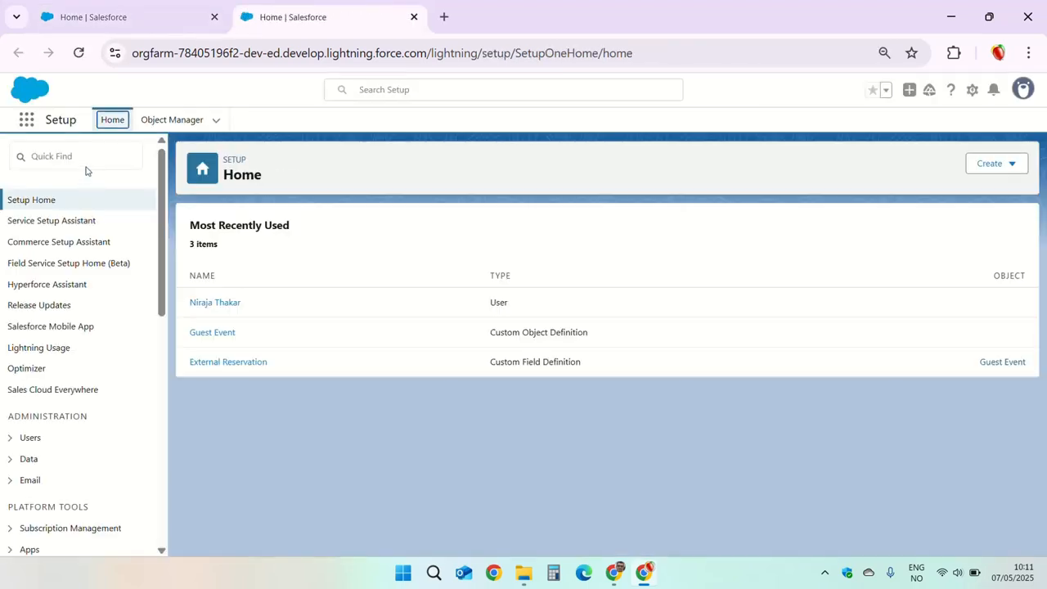
click(87, 164)
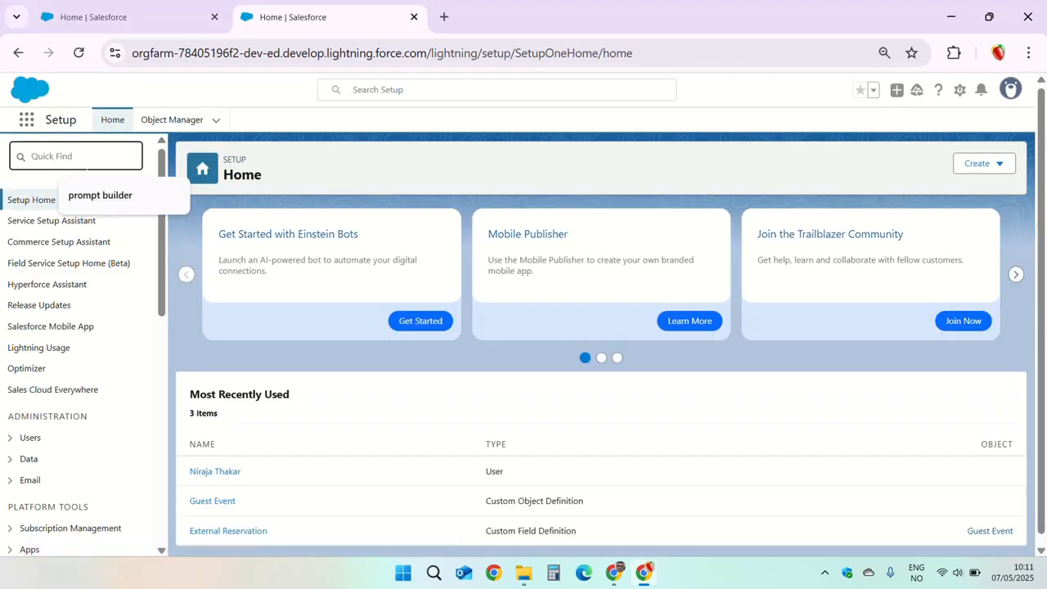
text(Ein)
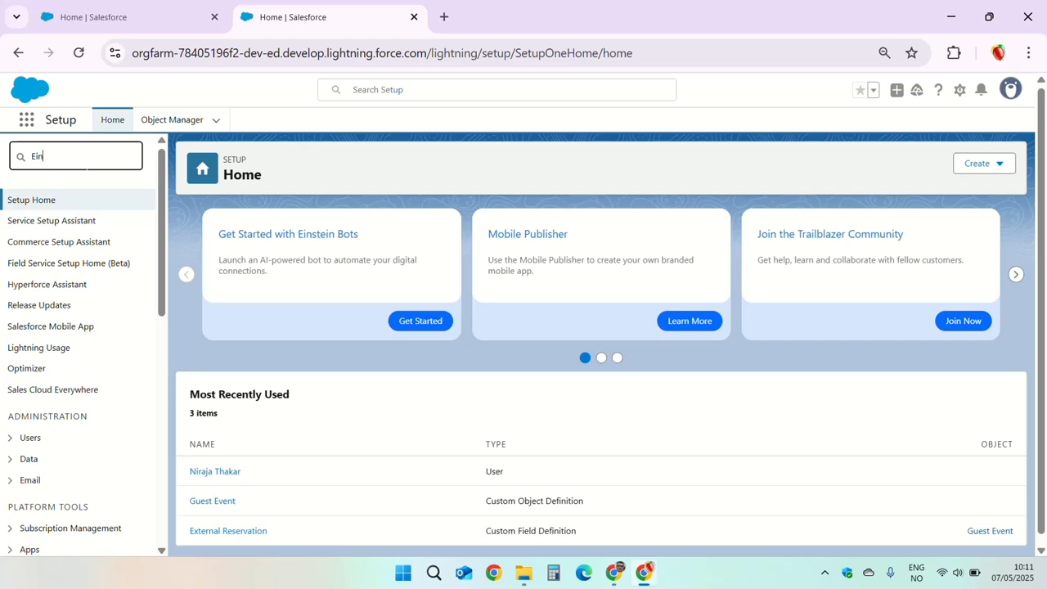
text(stein setup)
click(97, 242)
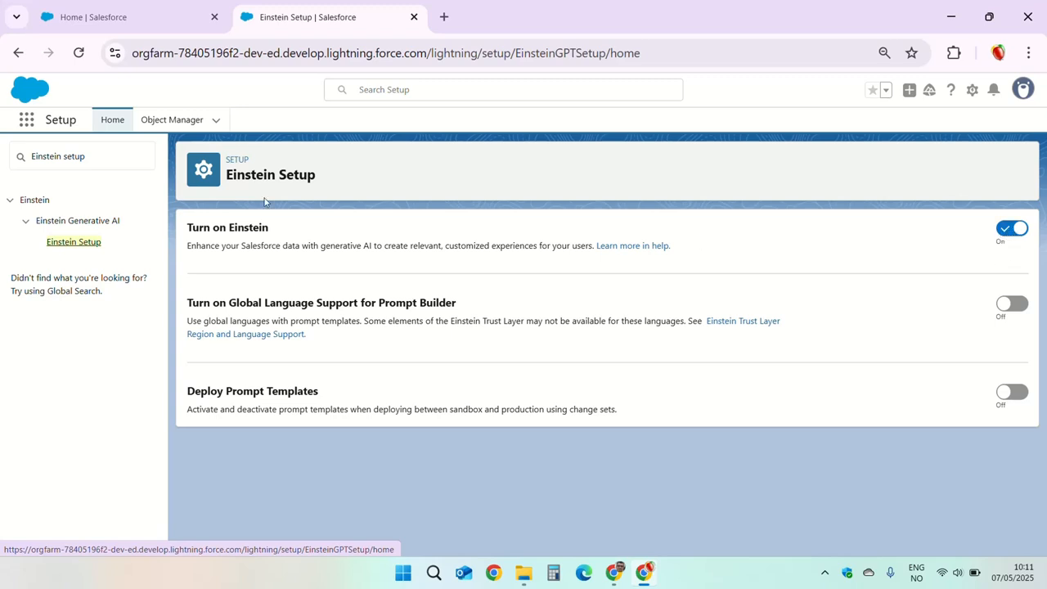
Step: Find the Einstein for Sales setup page and check the Turn on Sales Emails and Add Email Prompt Instructions settings
drag(86, 156, 22, 158)
text(Ei)
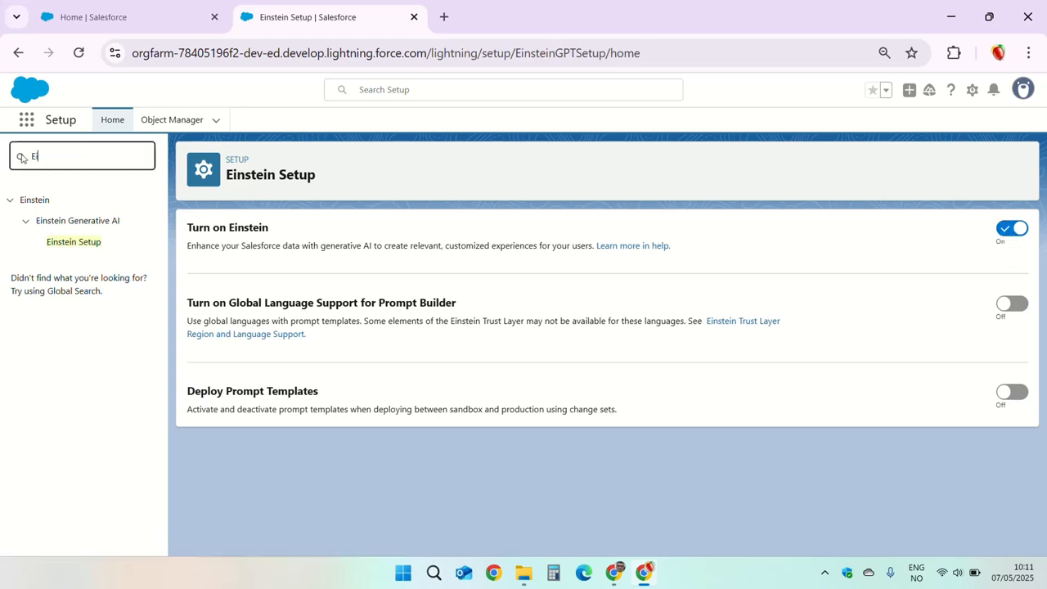
text(nstein for )
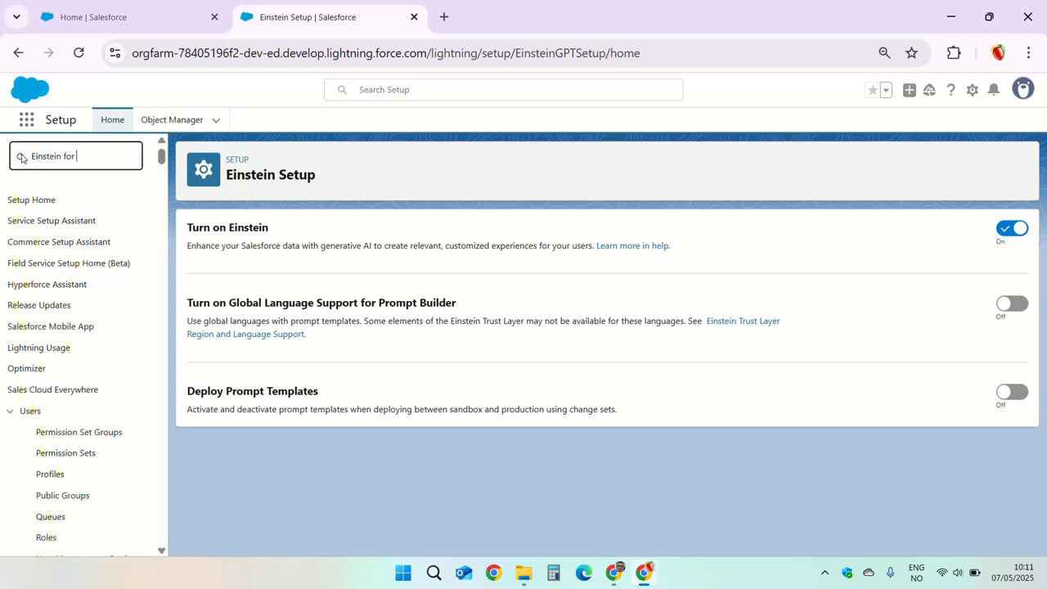
text(sales)
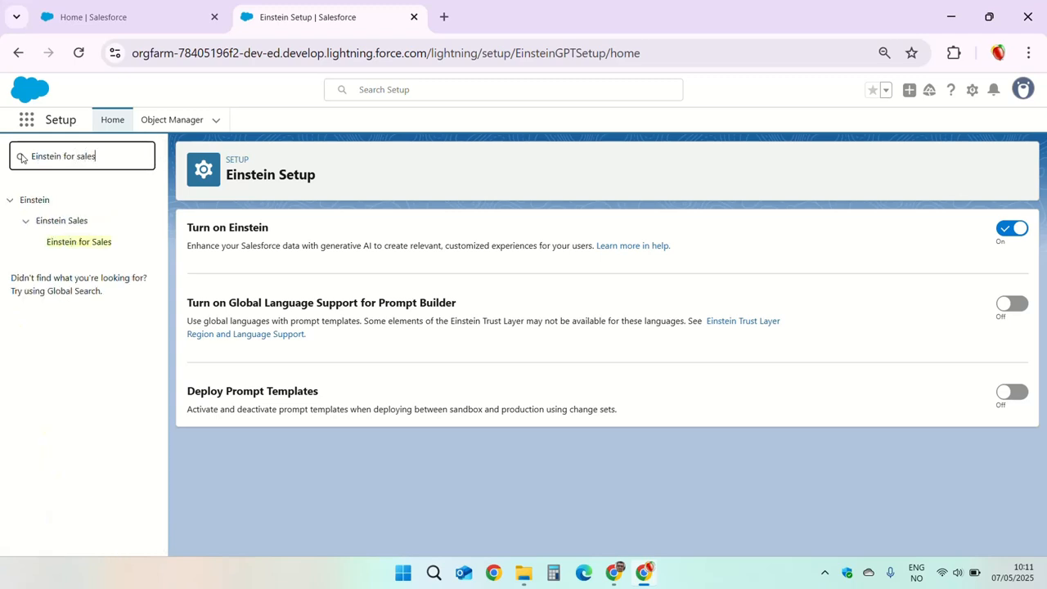
click(68, 246)
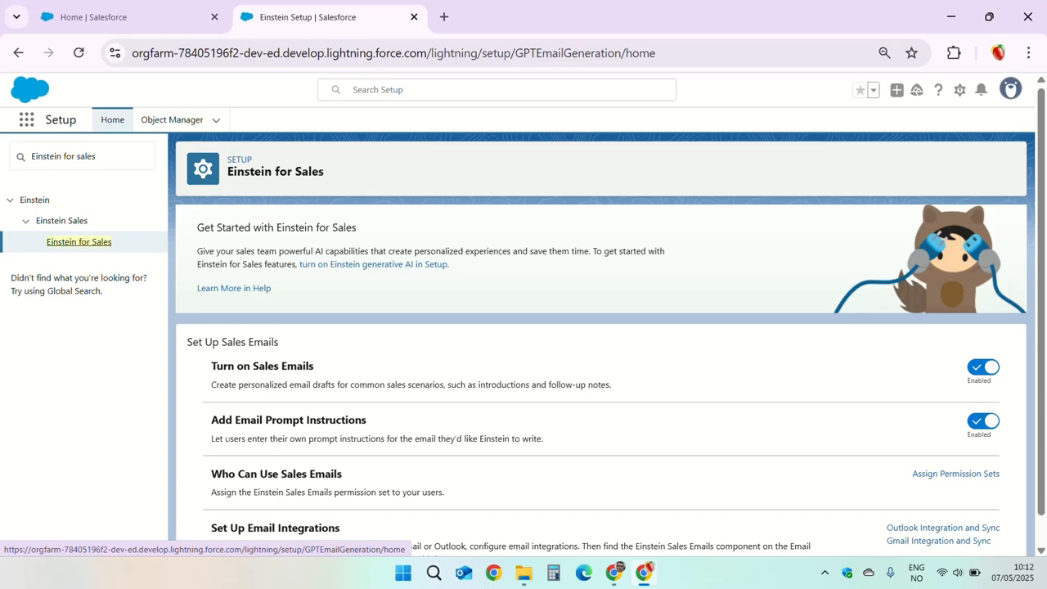
drag(210, 420, 350, 427)
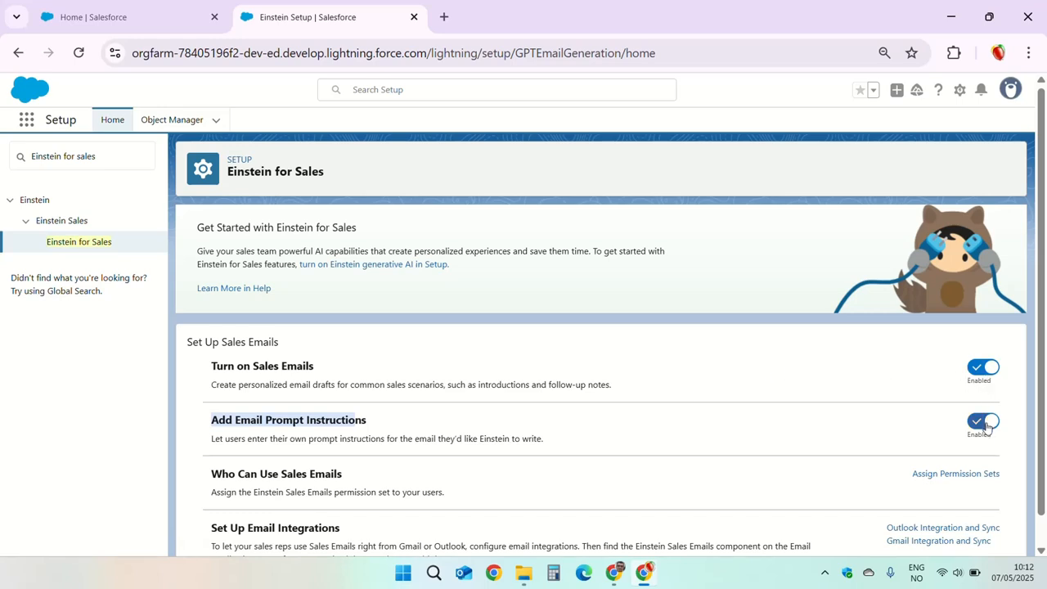
Step: Search Setup for prompt builder and open the Prompt Builder page
drag(106, 157, 5, 147)
text(prom)
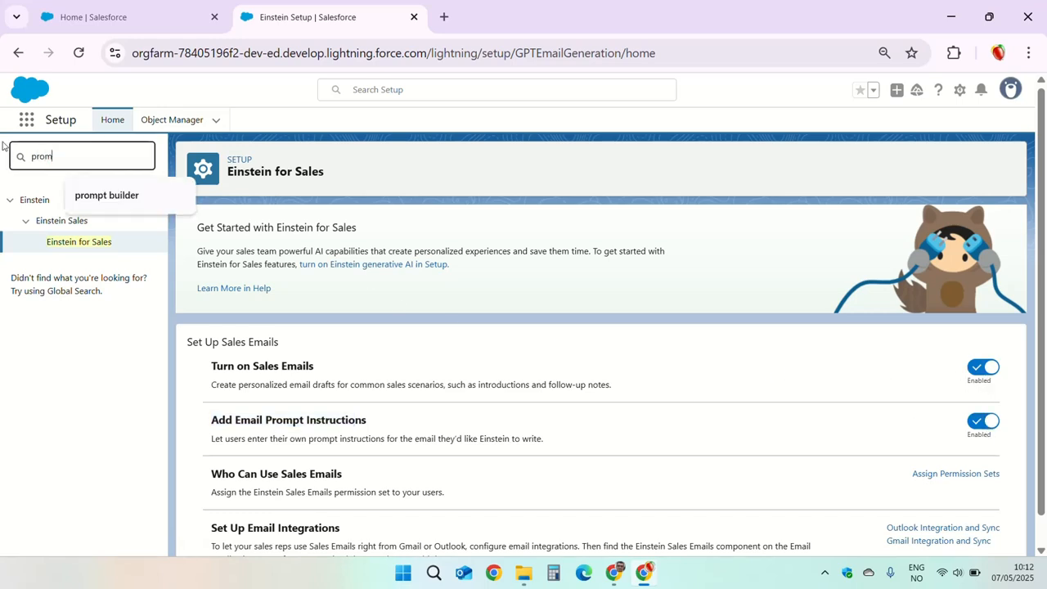
text(pt)
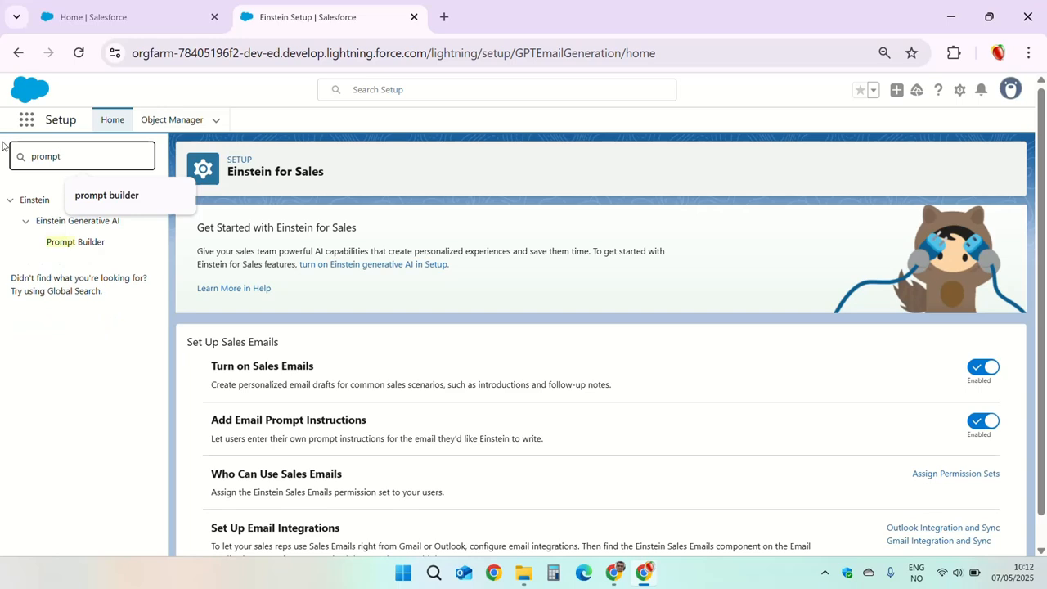
click(85, 196)
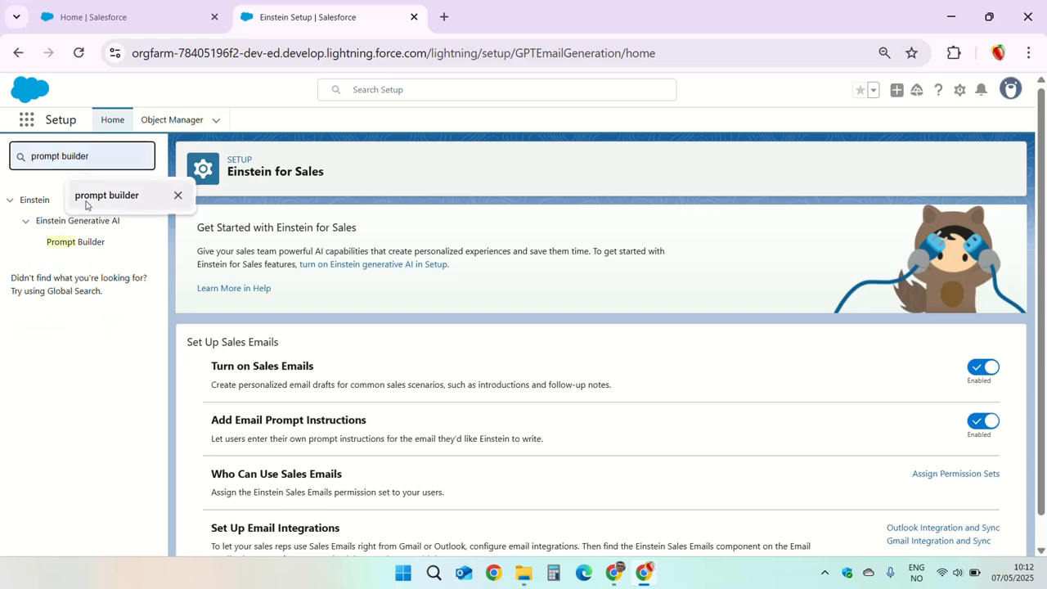
click(82, 242)
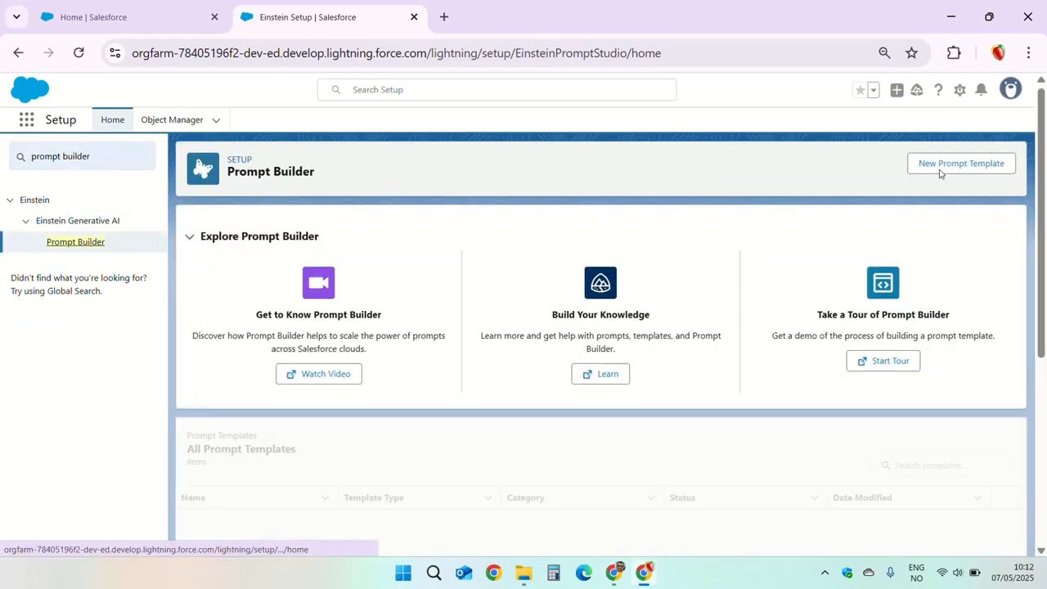
Step: Start a new prompt template of type Sales Email named "Send email to customer about the case"
click(951, 172)
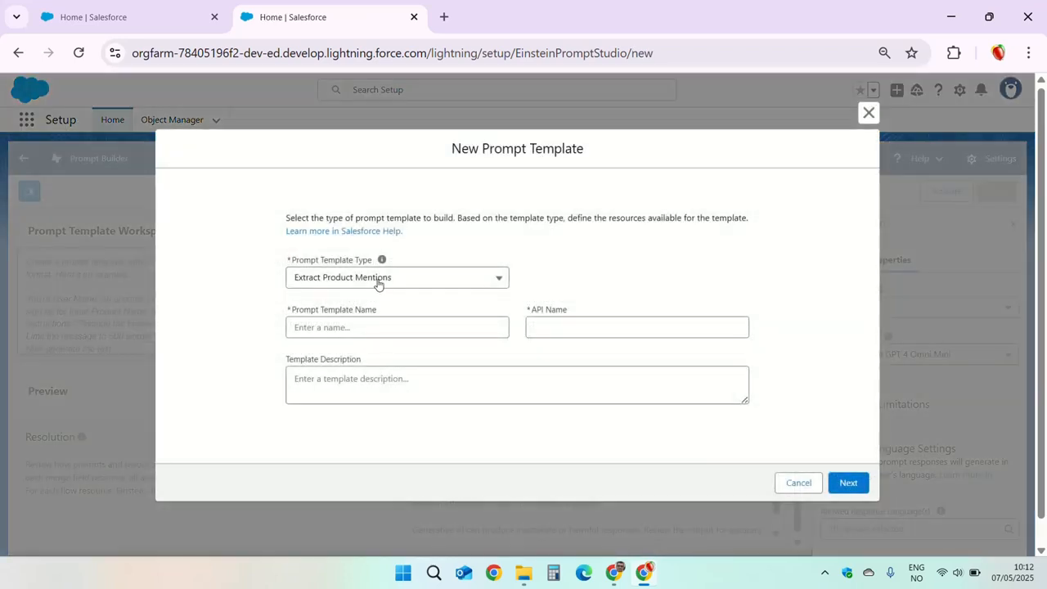
click(377, 283)
click(378, 278)
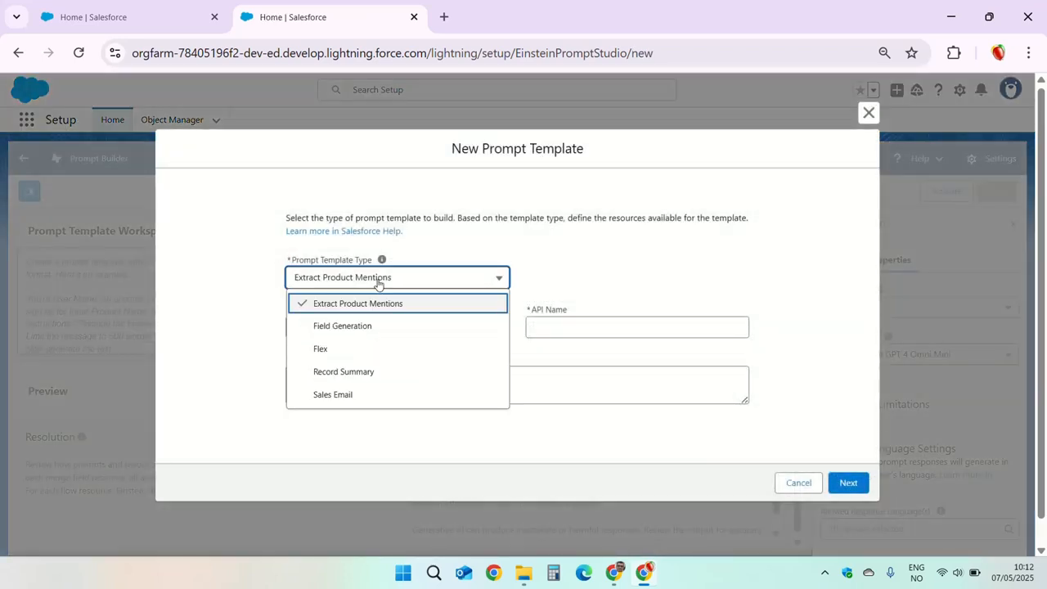
click(350, 398)
click(332, 318)
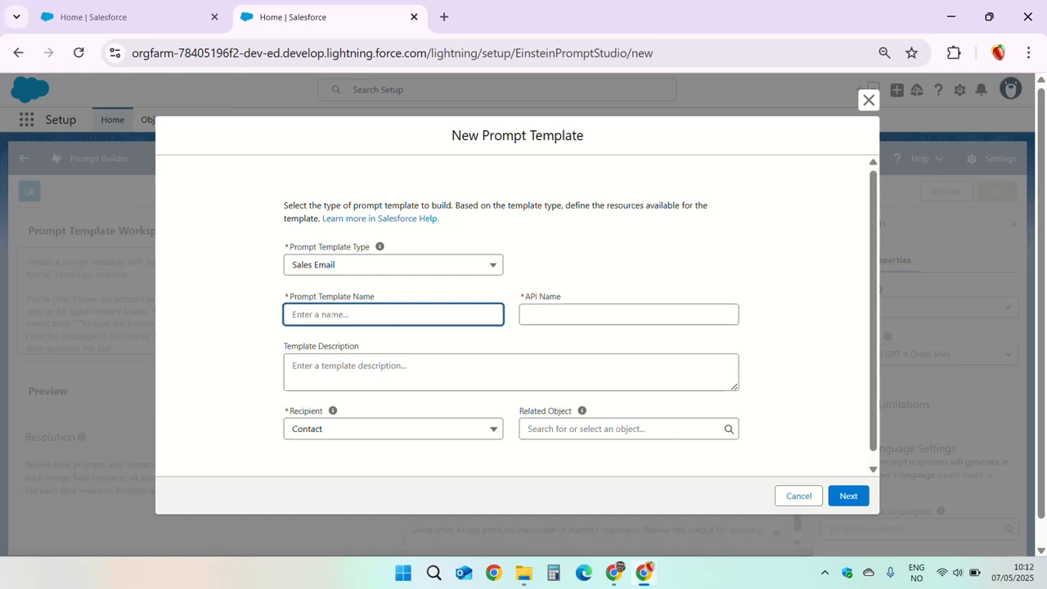
text(Send email to customer)
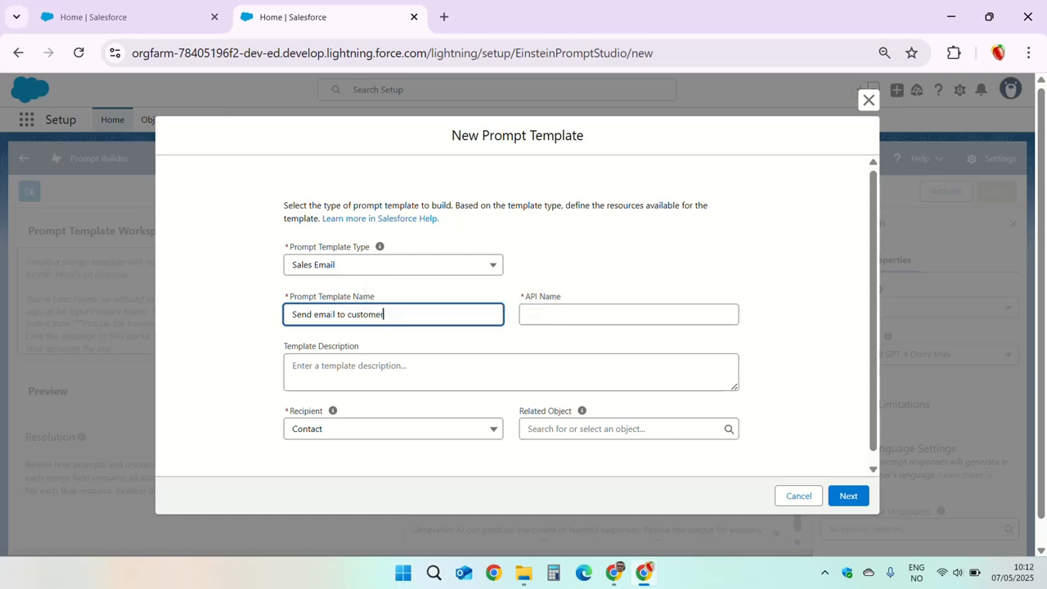
text( about the case)
key(Tab)
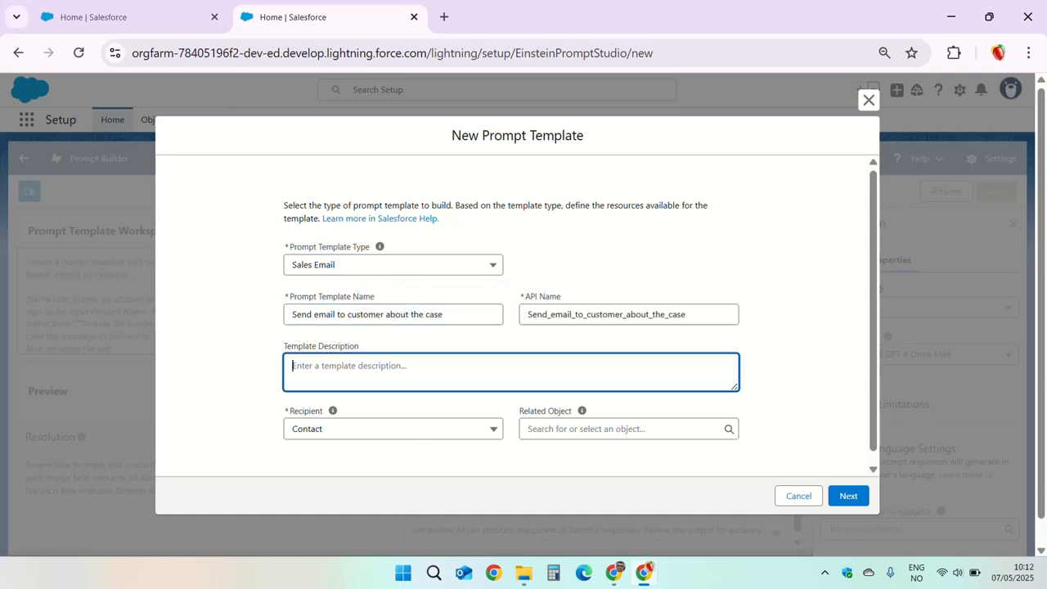
Step: Set the template's recipient to Contact and related object to Case, and continue to the template workspace
click(413, 429)
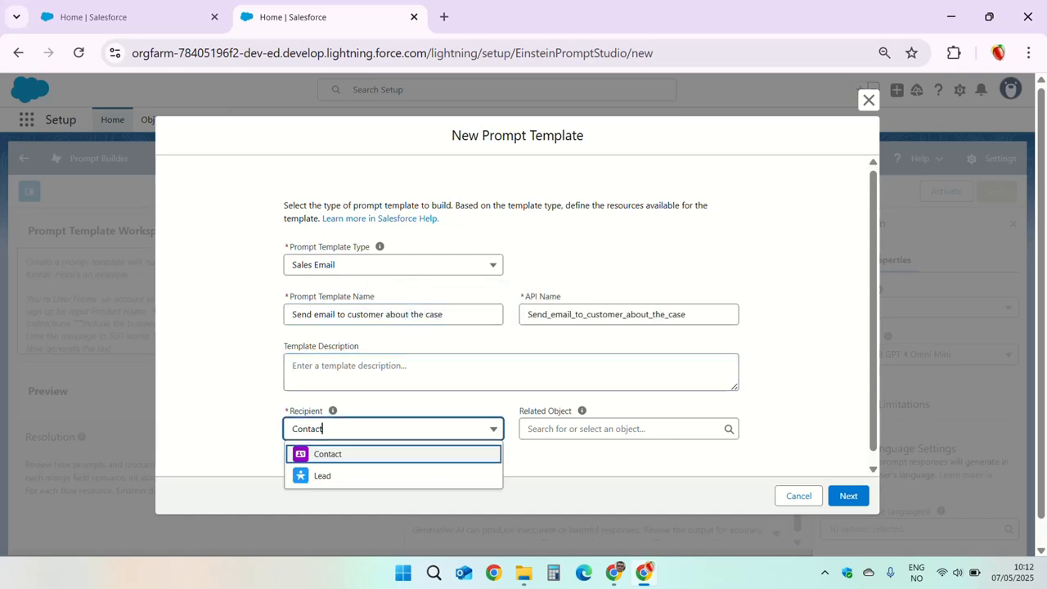
click(421, 455)
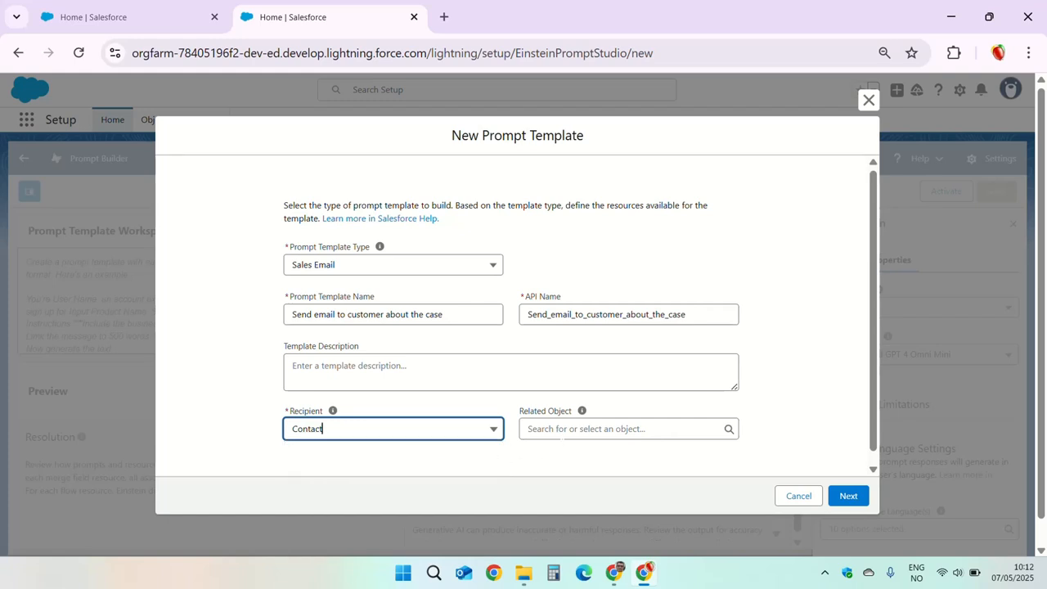
click(561, 434)
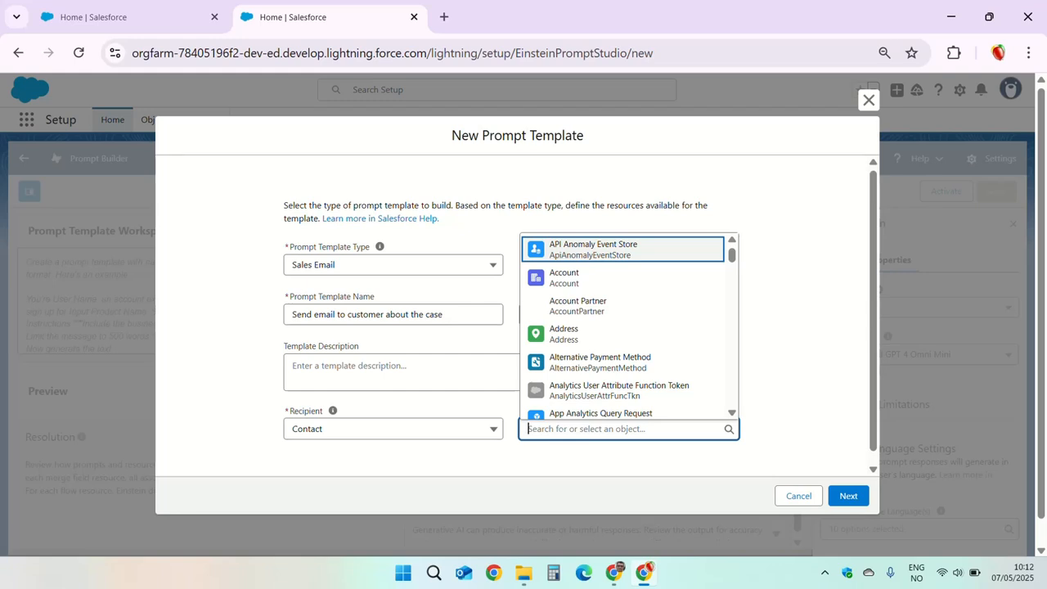
text(Case)
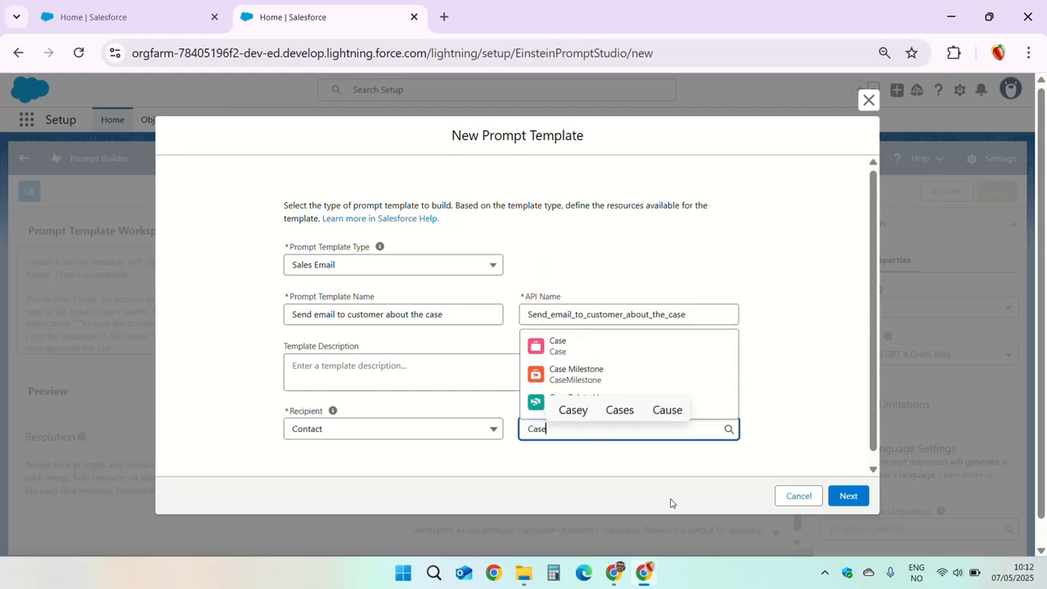
click(585, 342)
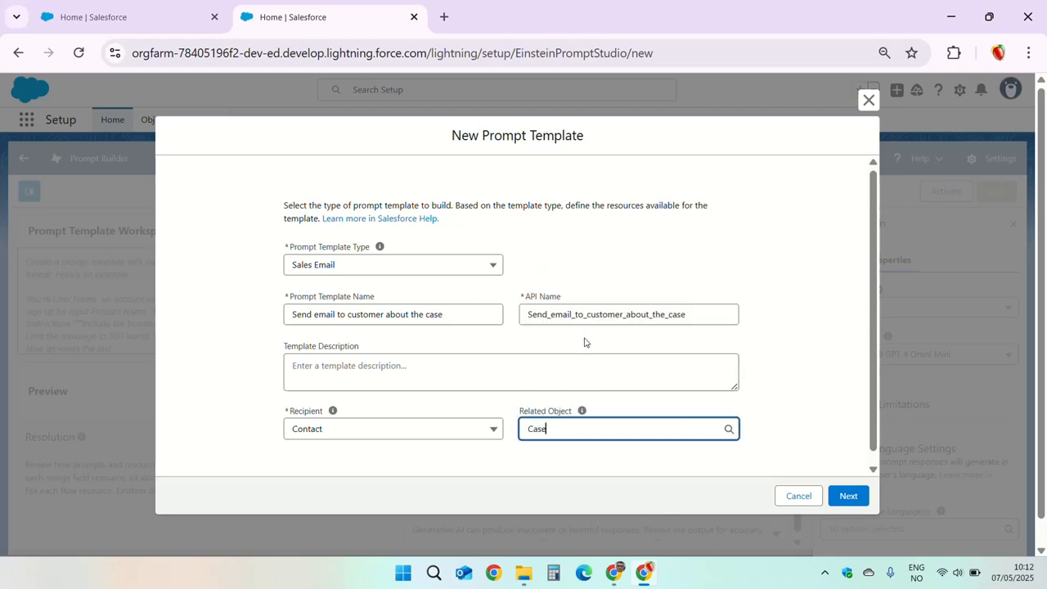
click(854, 495)
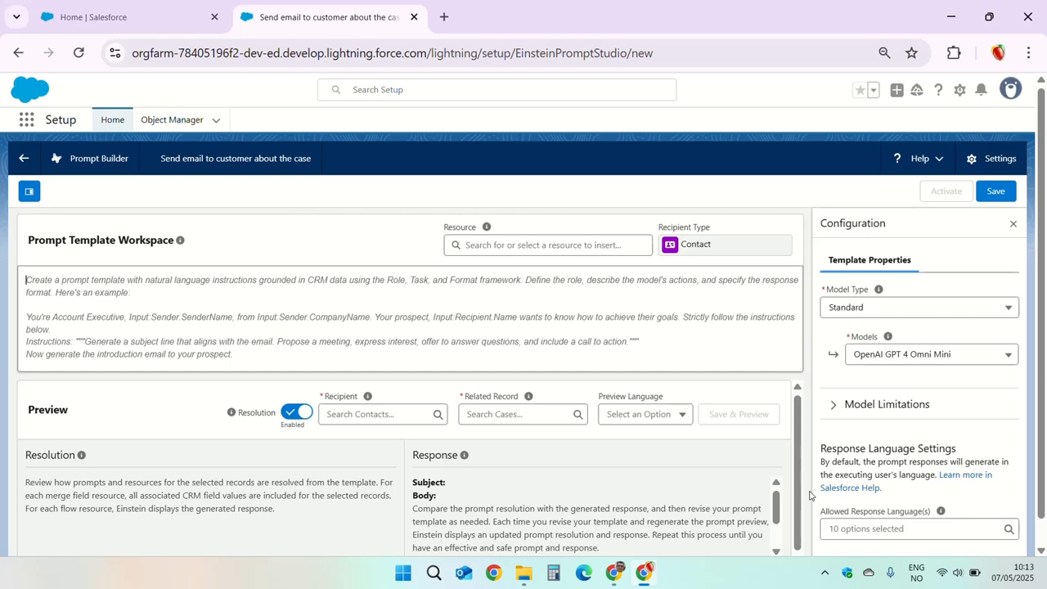
Step: Write the prompt's opening line "Please send email to customer about the case with these details:"
text(Please )
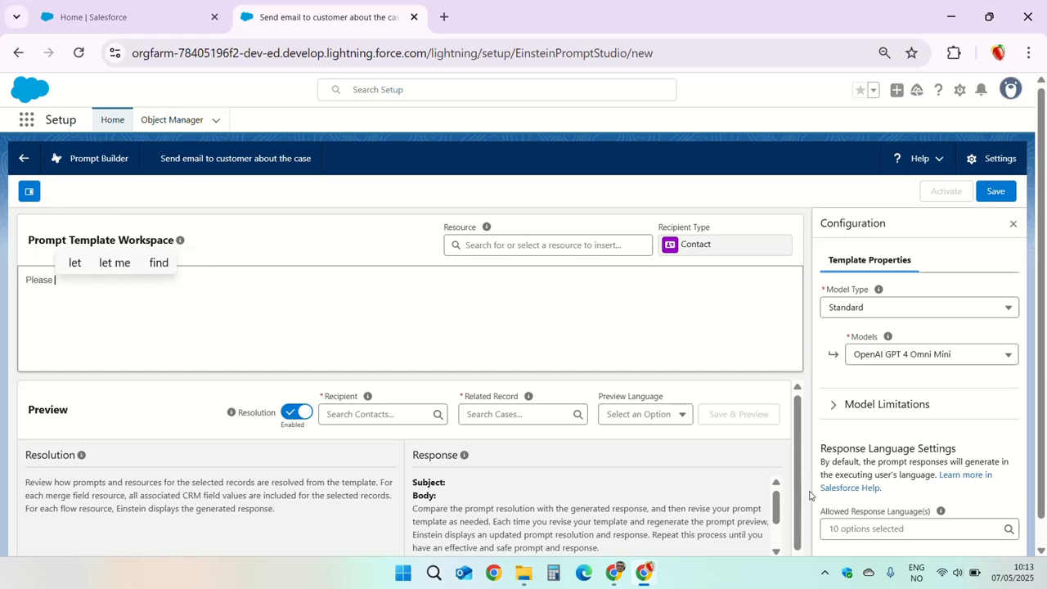
text(send email t)
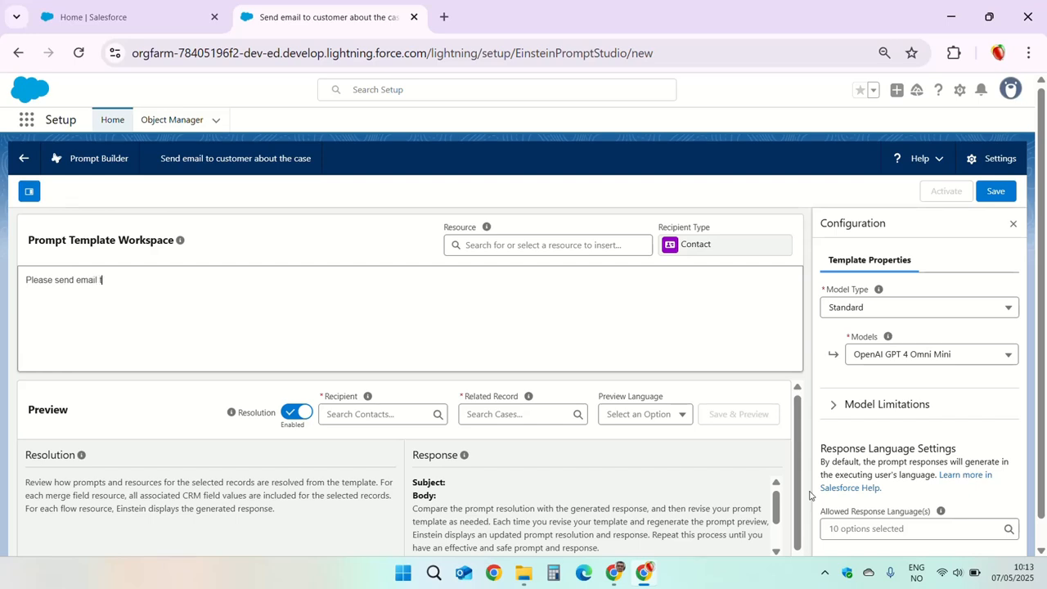
text(o customer about the case )
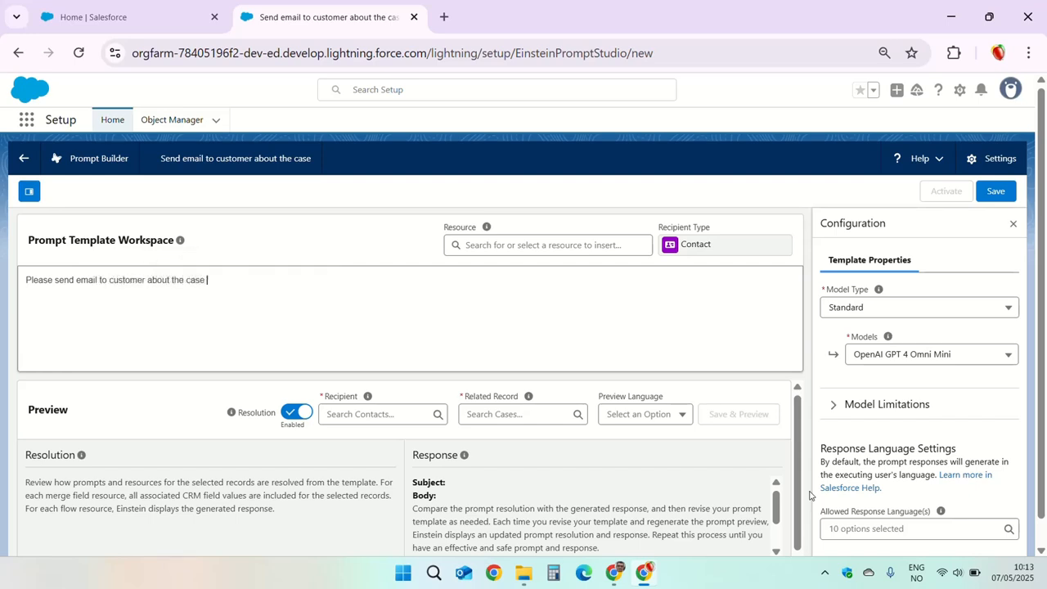
text(with these)
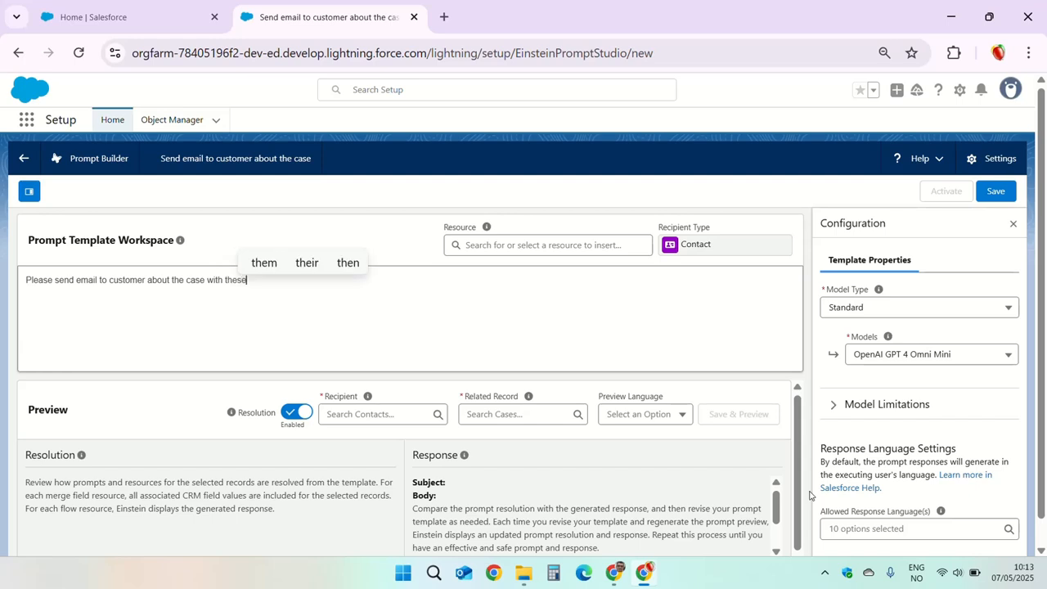
text( details:)
key(Return)
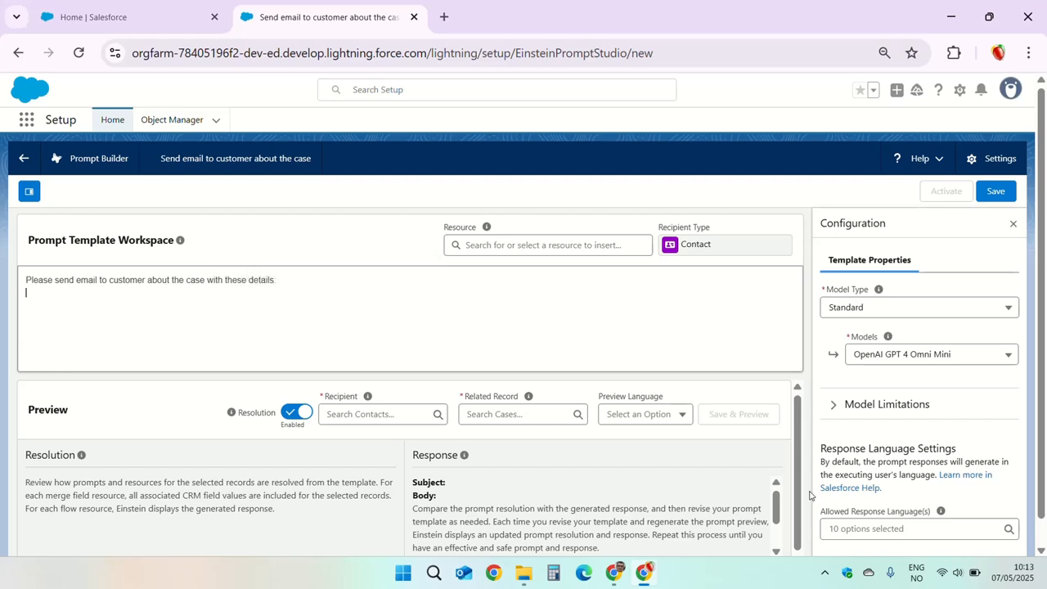
Step: List the details "Case number", "Case description", "Case priority" and "Recipient name" on separate lines below the prompt's opening line
text(Case number)
key(Return)
text(Case description)
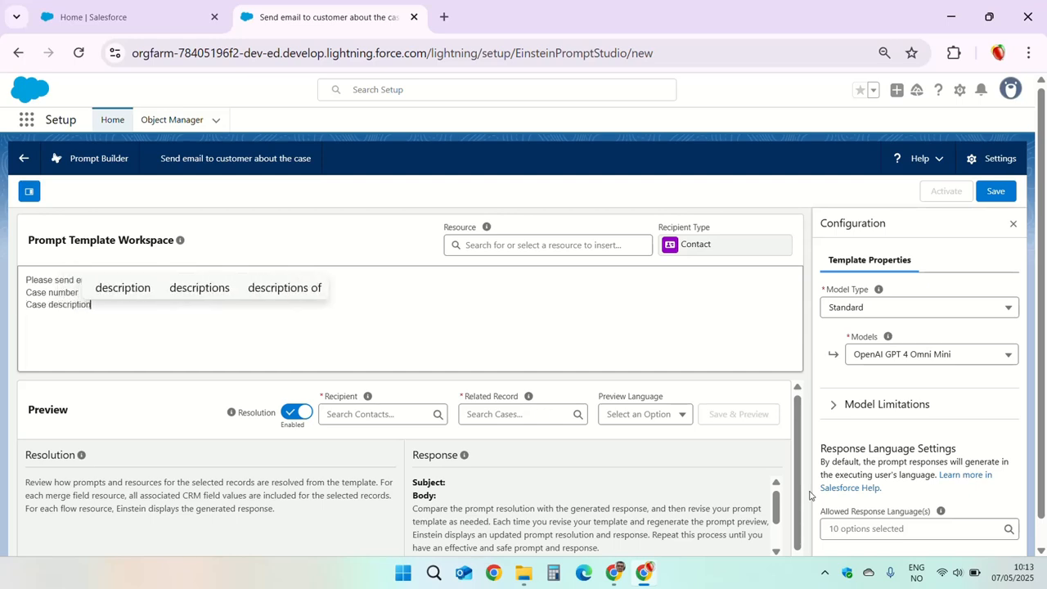
key(Return)
text(Case priority)
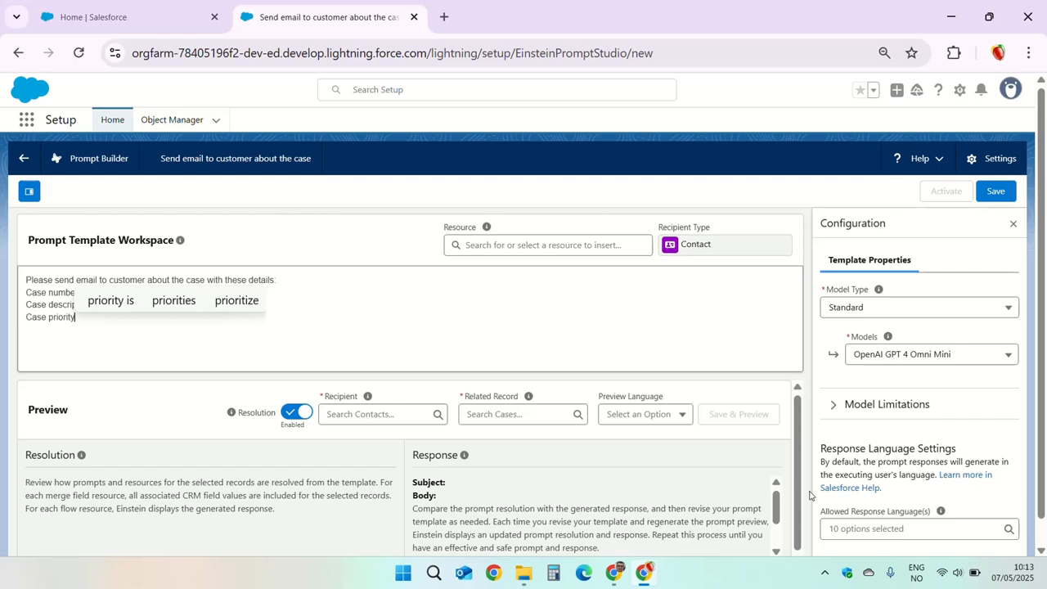
key(Return)
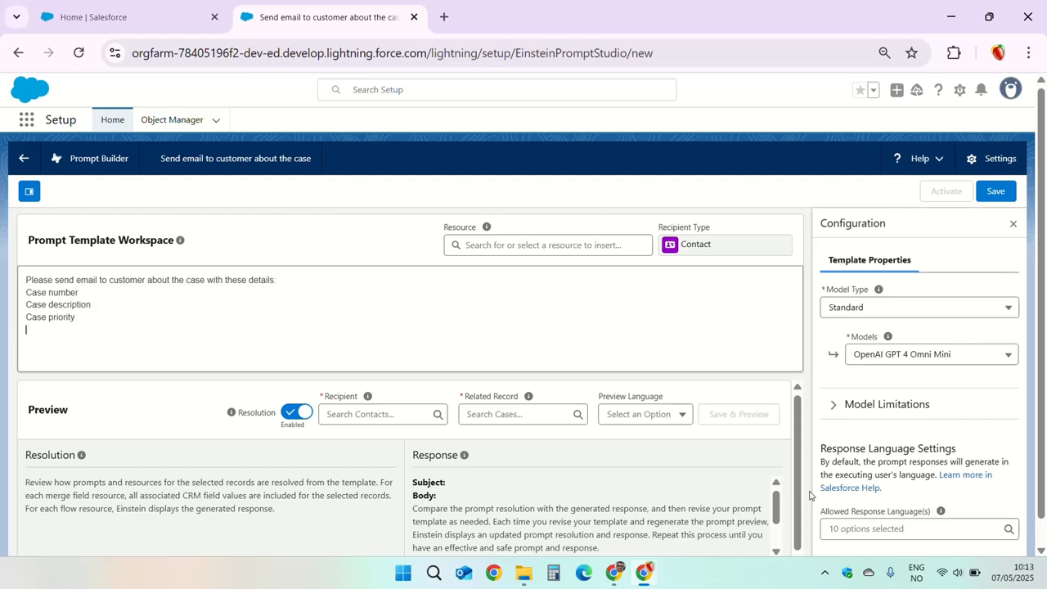
text(Rec)
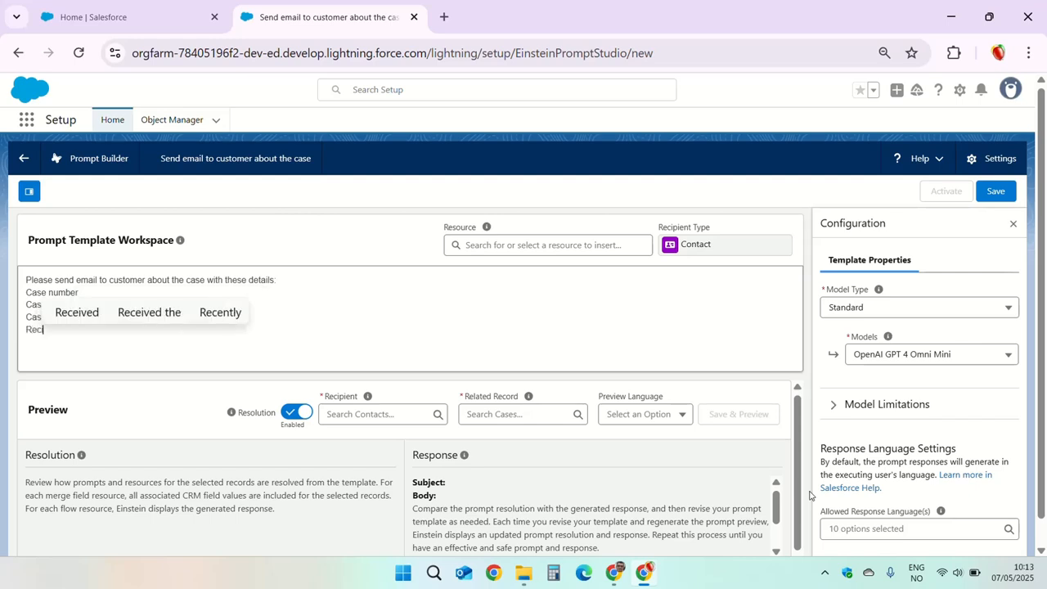
text(ipient)
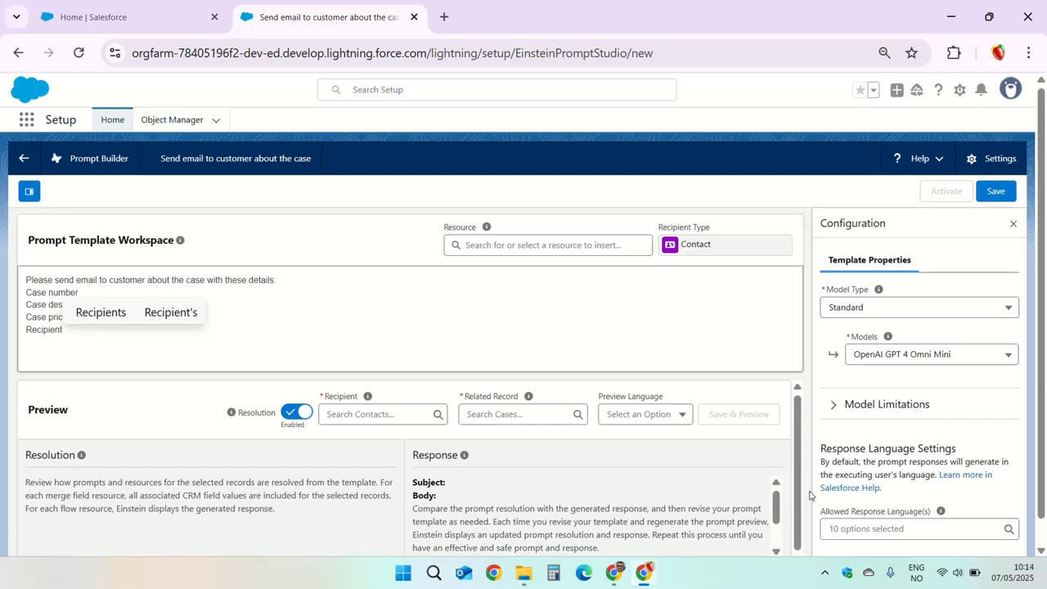
text(name)
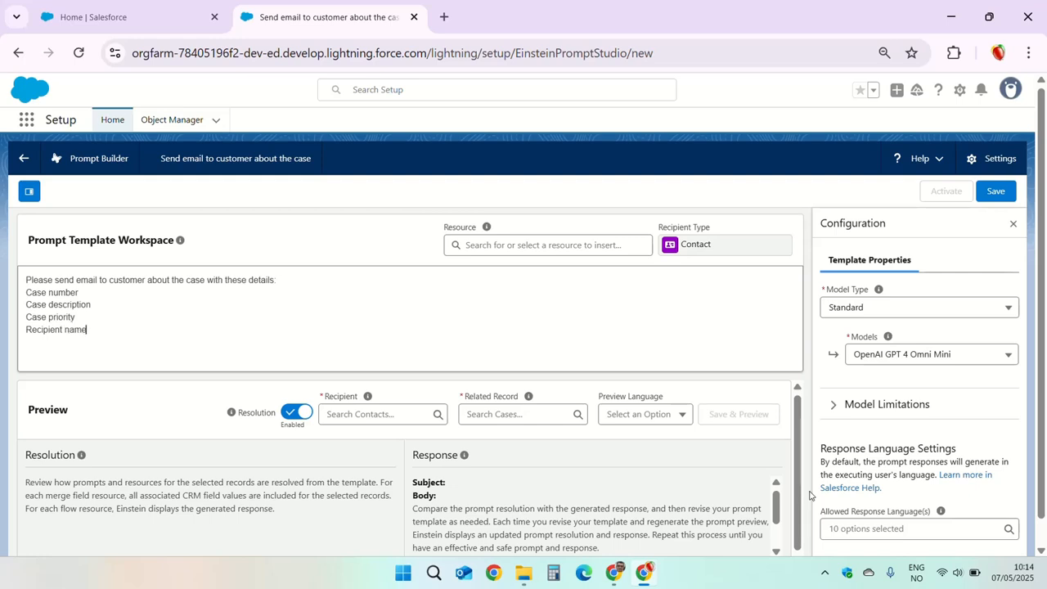
Step: Add the line "Sender name" below "Recipient name" in the prompt text
key(Return)
text(Sender )
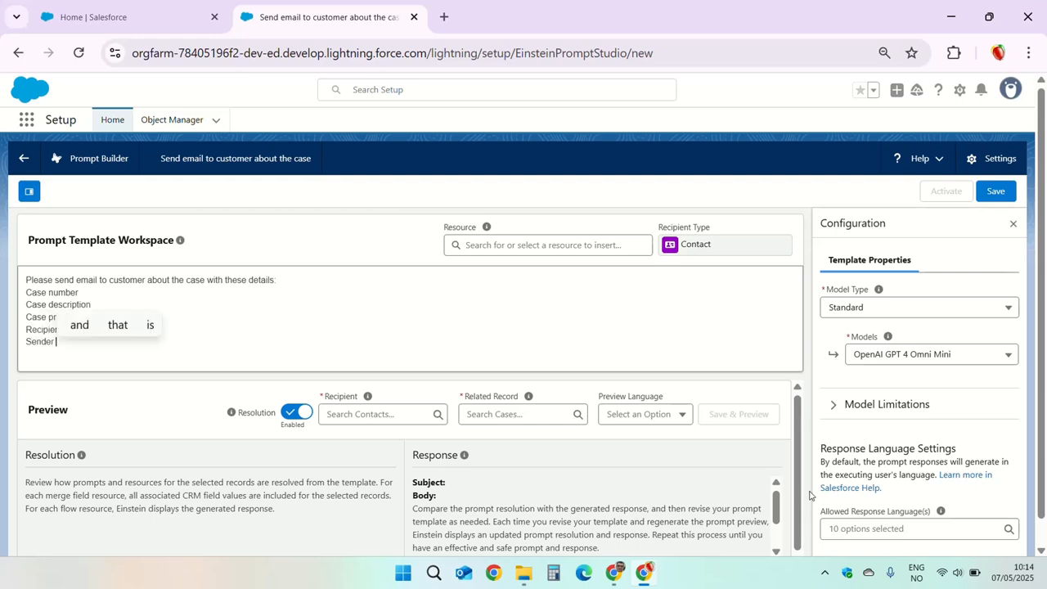
text(name)
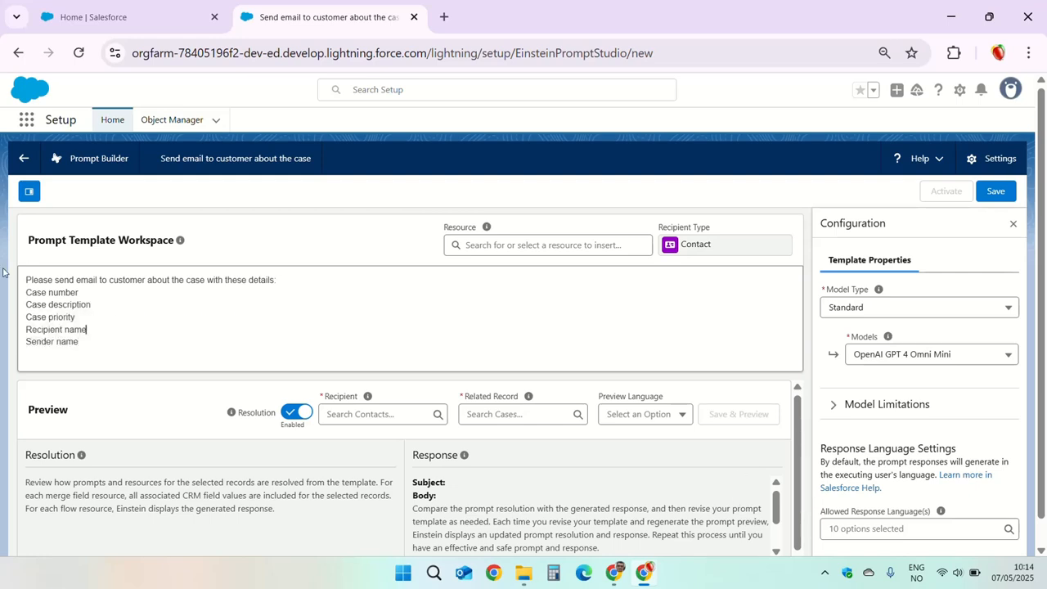
Step: Insert the Case resource's Case Number merge field after "Case number" in the prompt text
drag(80, 293, 12, 295)
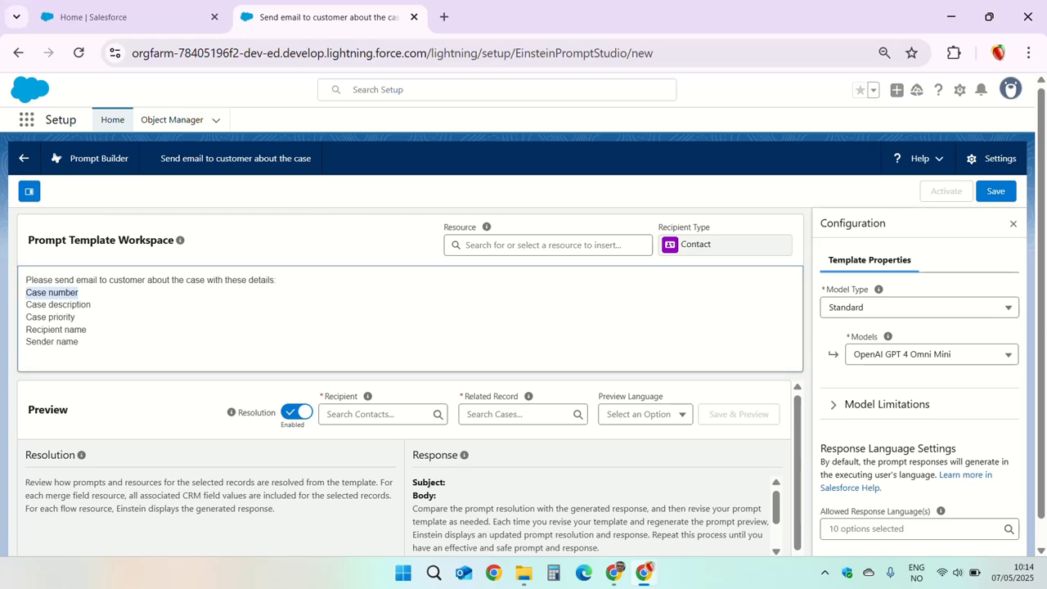
click(80, 293)
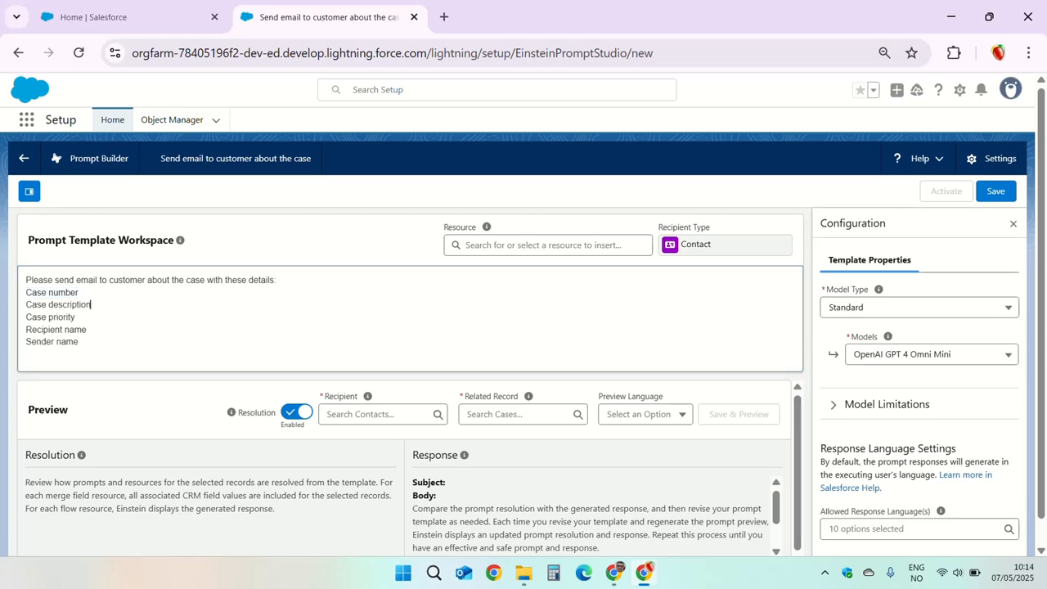
click(90, 305)
click(355, 294)
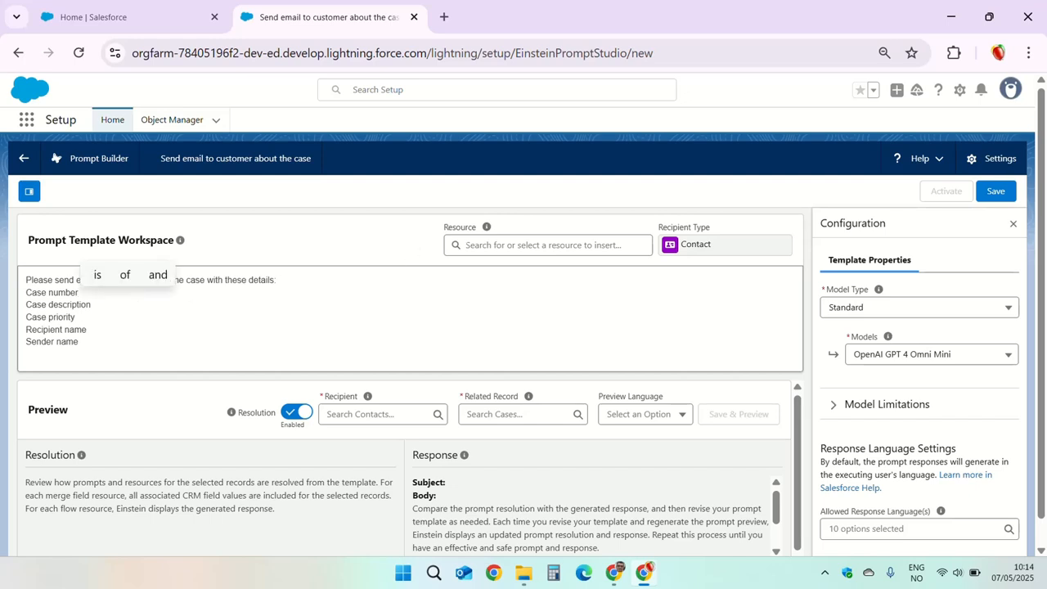
click(532, 246)
text(case)
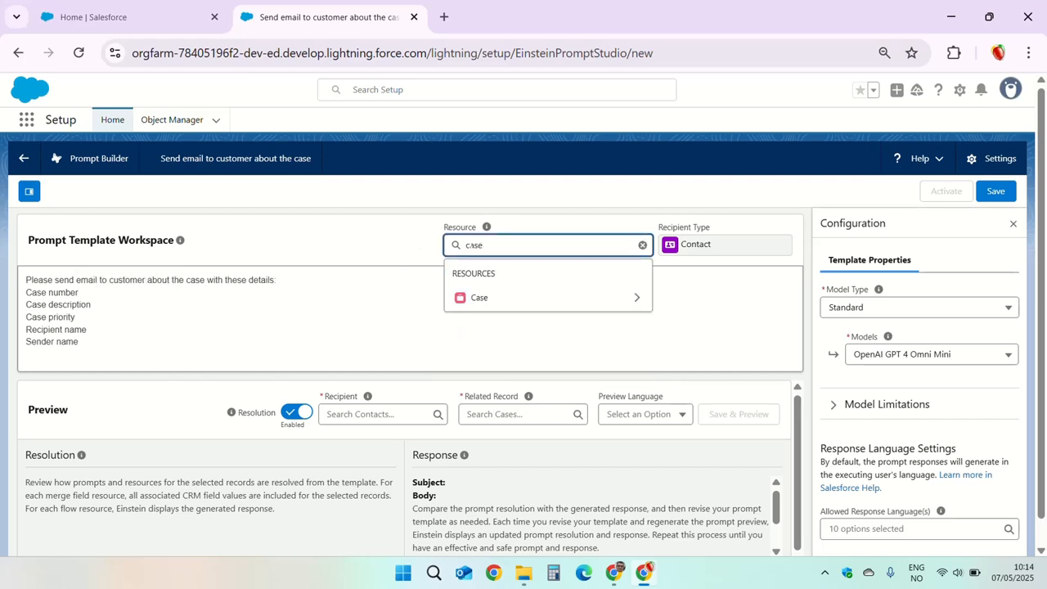
click(471, 298)
text(n)
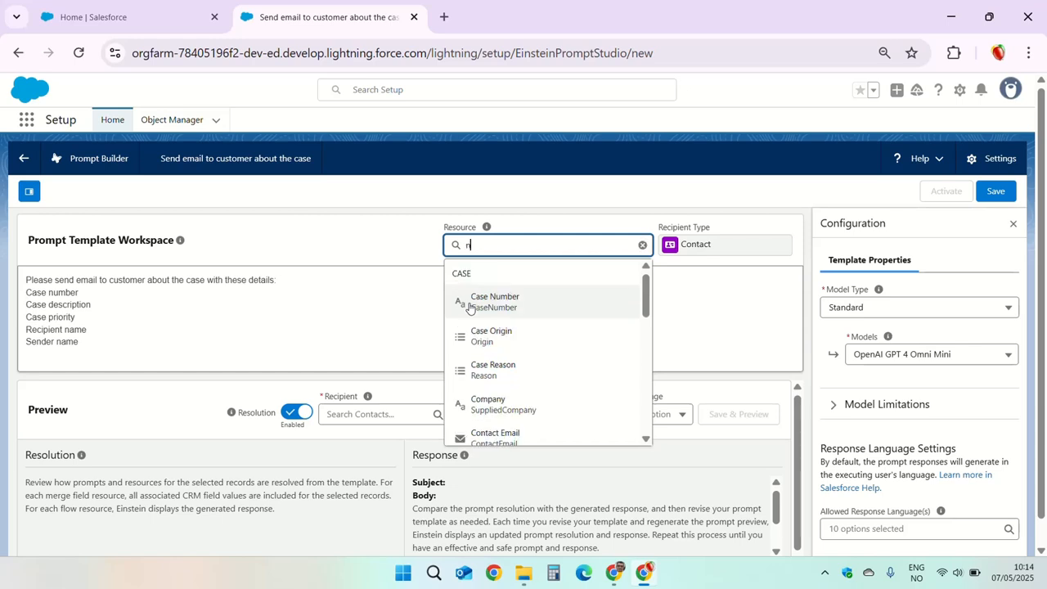
text(u)
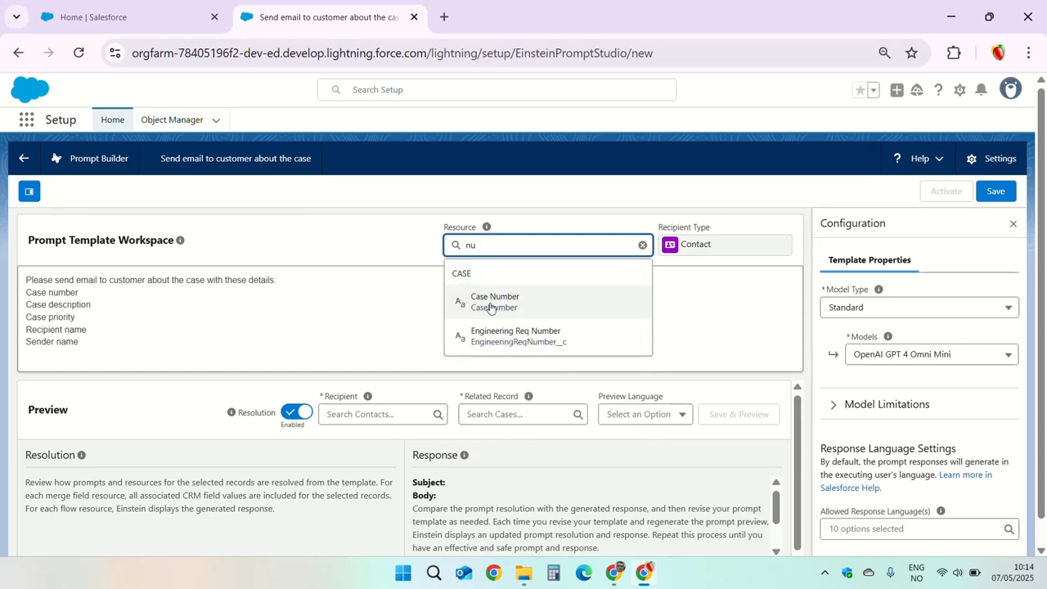
click(492, 308)
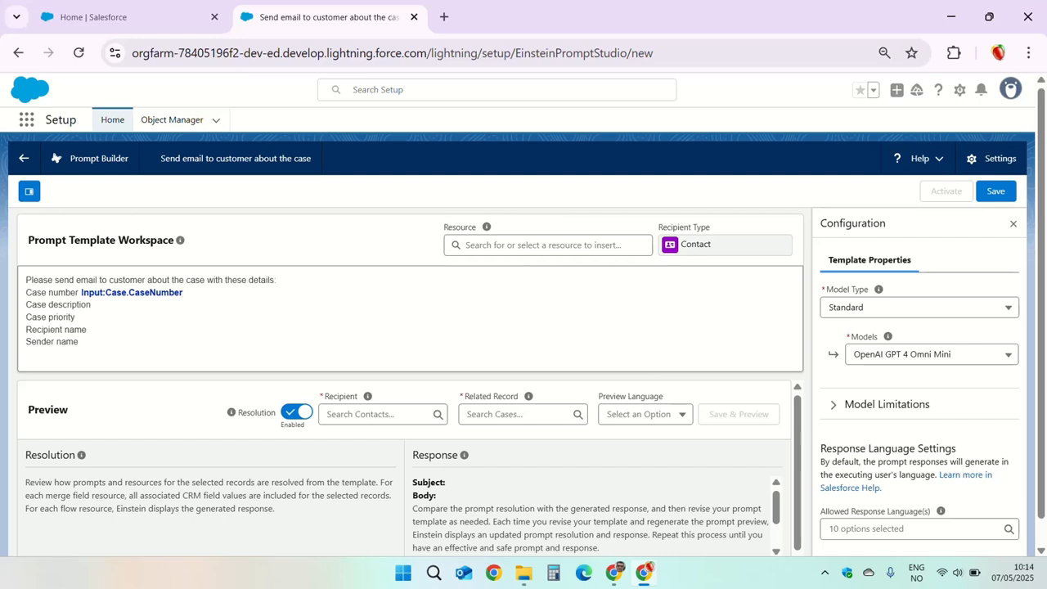
Step: Insert the Case resource's Description merge field after "Case description" in the prompt text
click(580, 250)
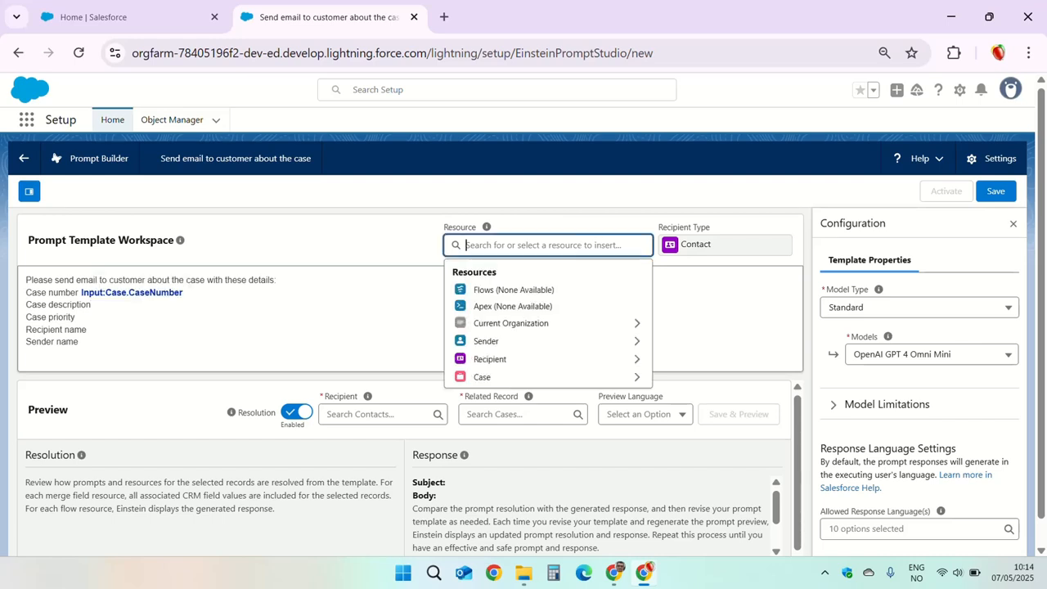
text(case)
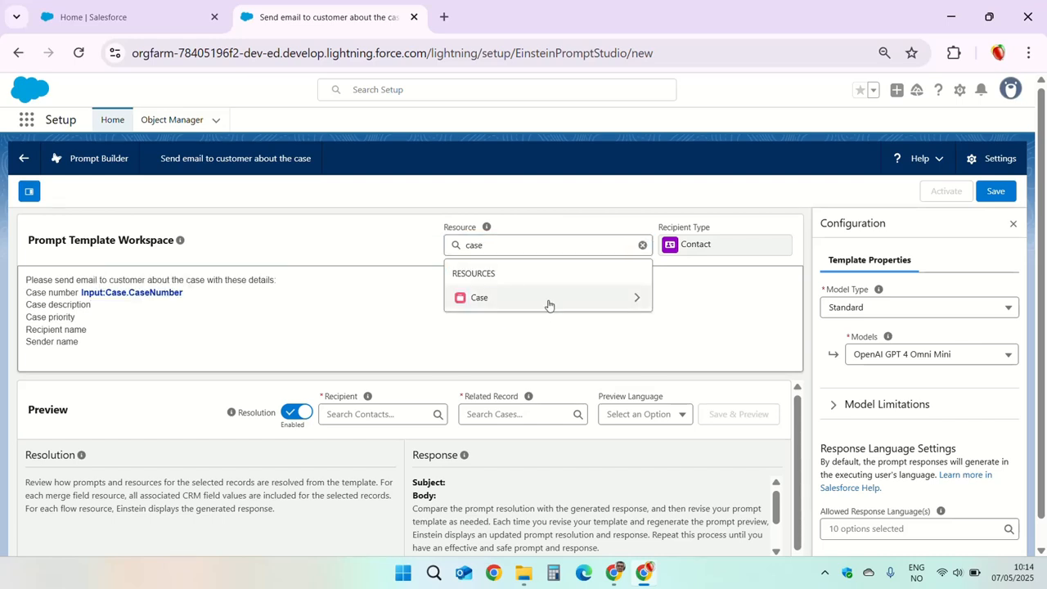
click(548, 302)
text(desc)
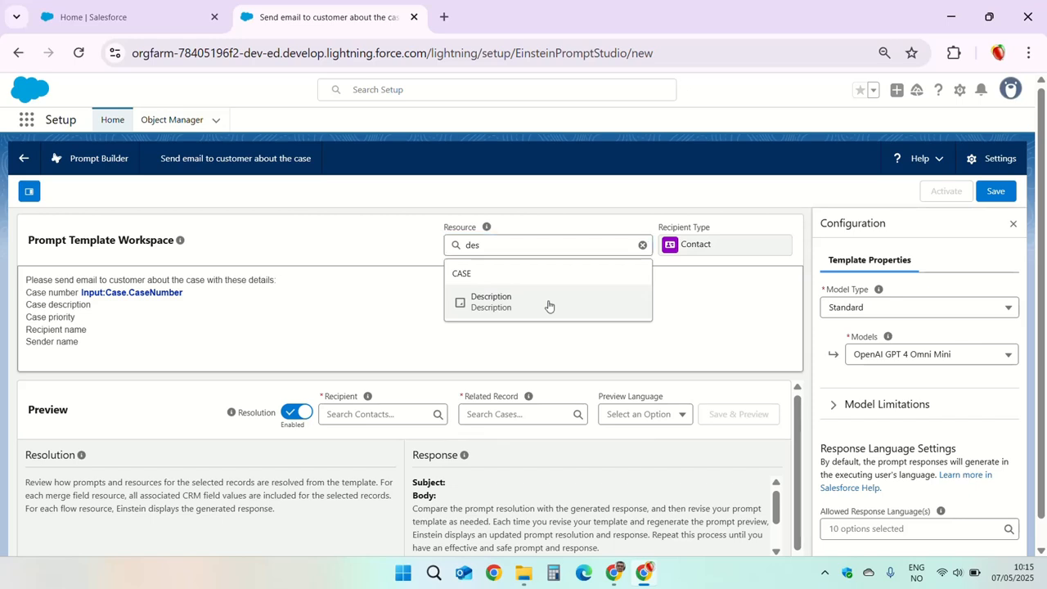
click(548, 303)
Step: Insert the Case resource's Priority merge field after "Case priority" in the prompt text
click(74, 318)
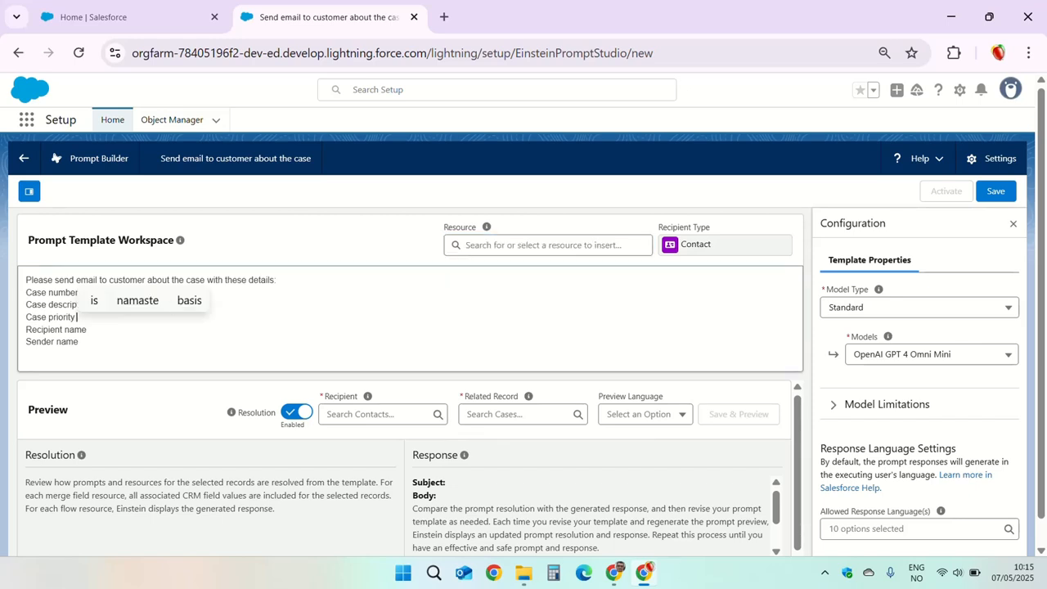
click(540, 244)
text(case)
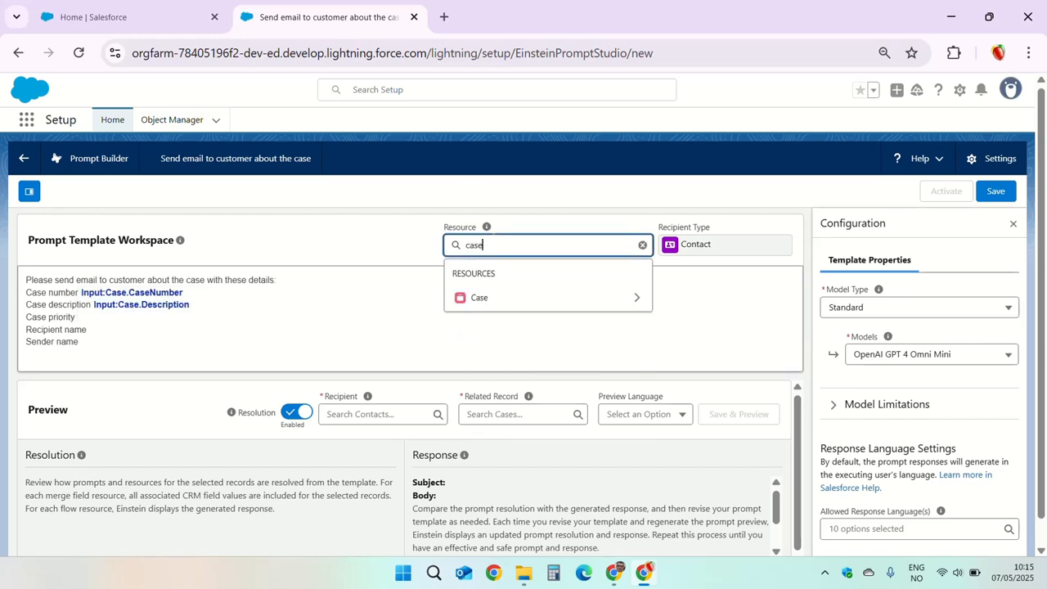
click(495, 297)
text(prio)
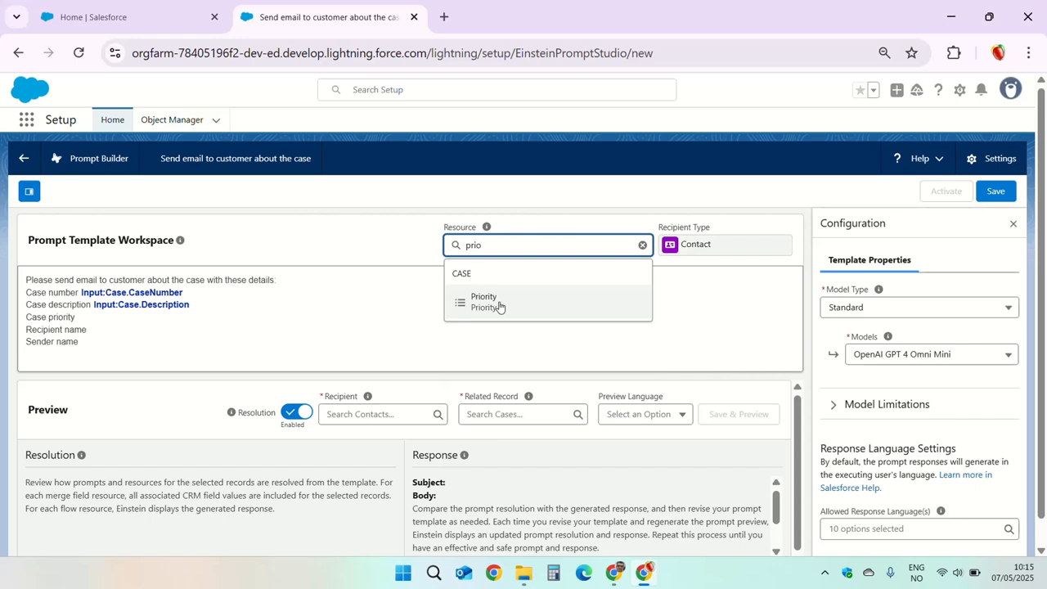
click(496, 303)
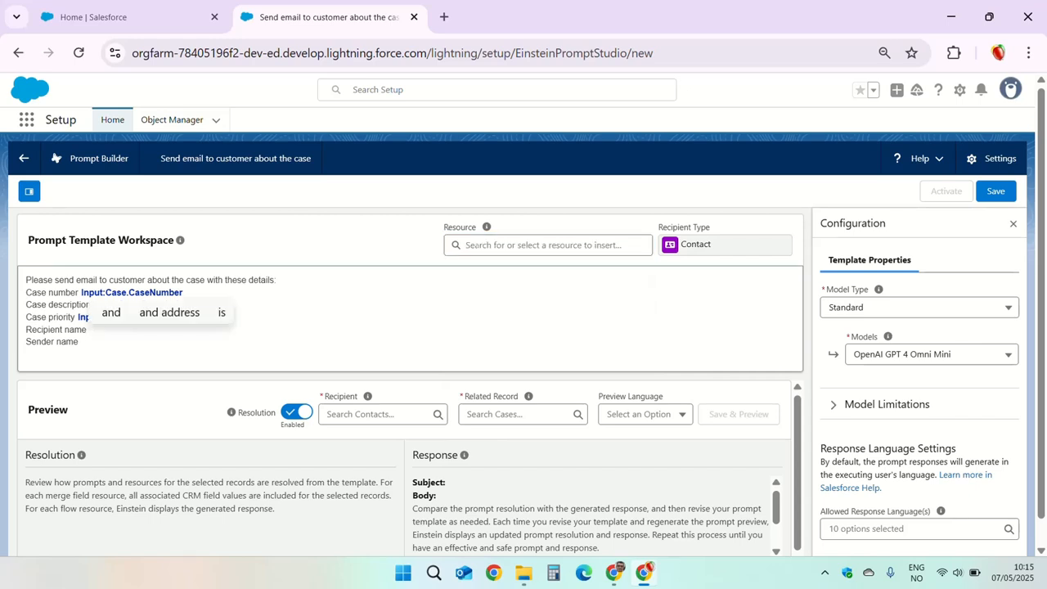
Step: Insert the Recipient resource's First Name merge field after "Recipient name" in the prompt text
click(532, 245)
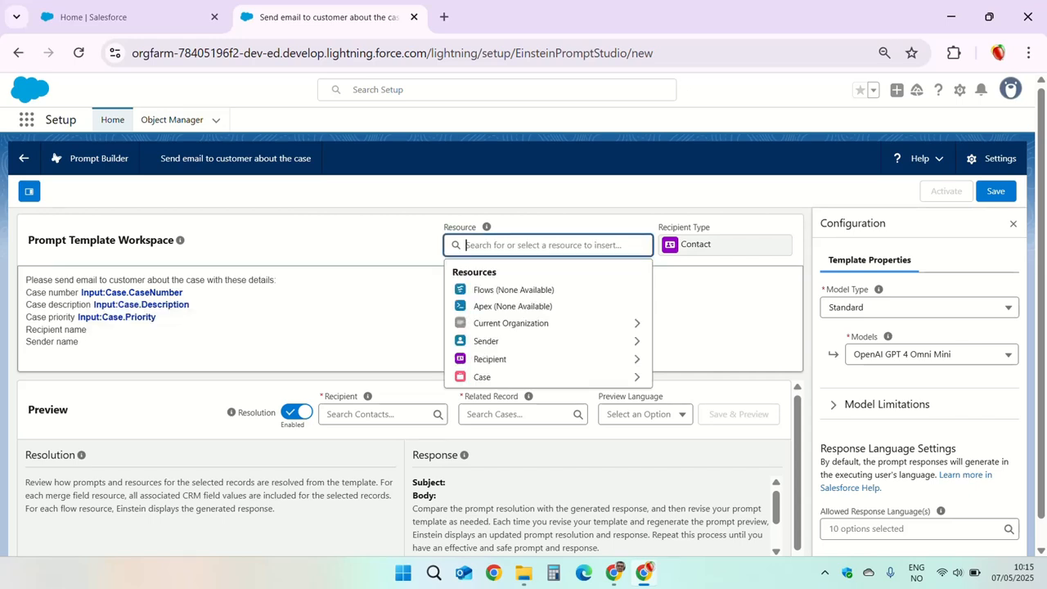
click(508, 368)
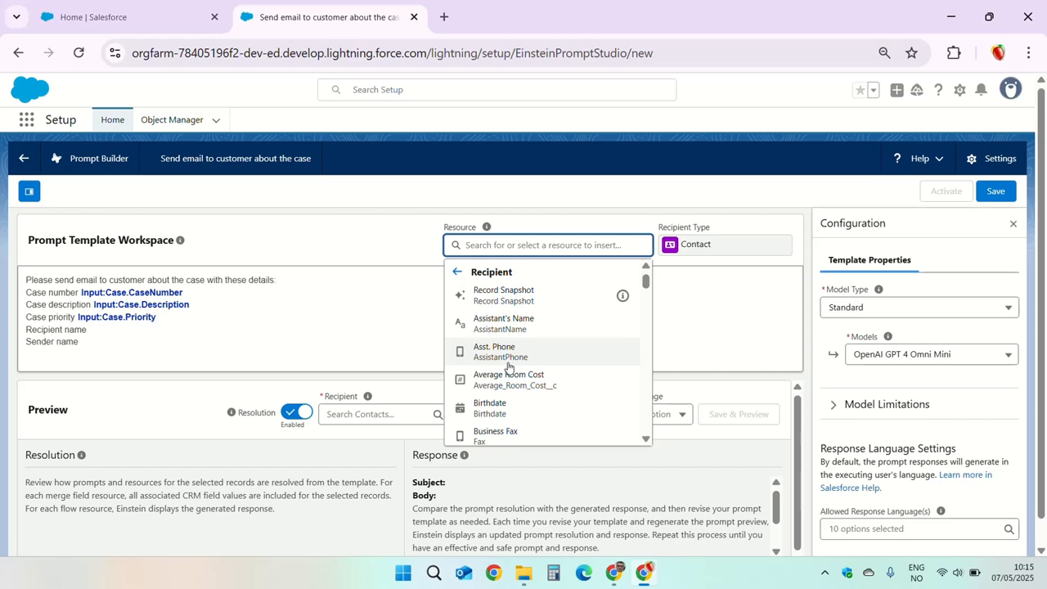
text(first)
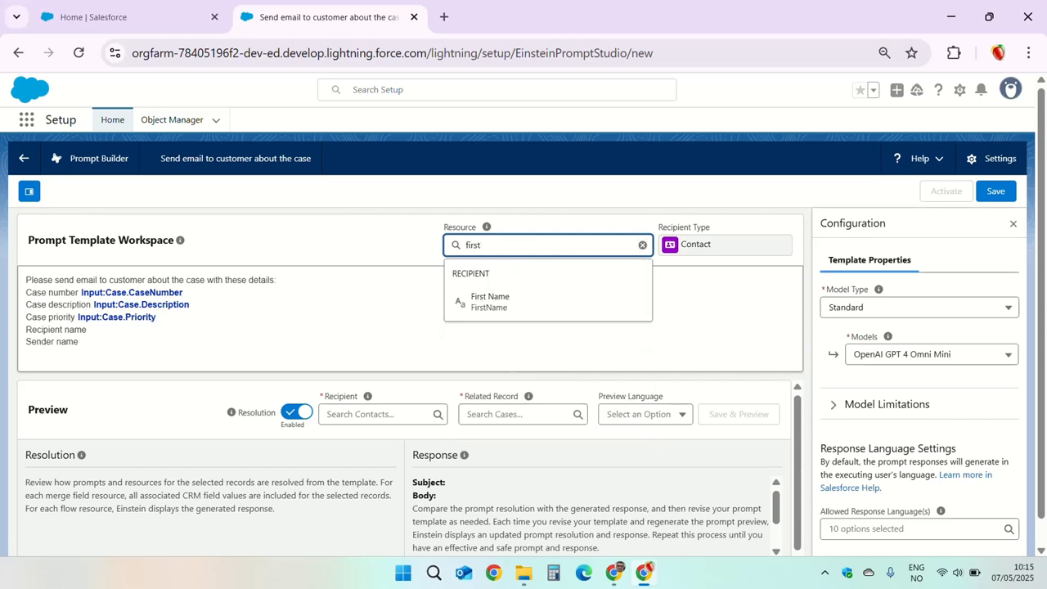
click(499, 303)
Step: Insert the Sender resource's First Name merge field after "Sender name" in the prompt text
text(sen)
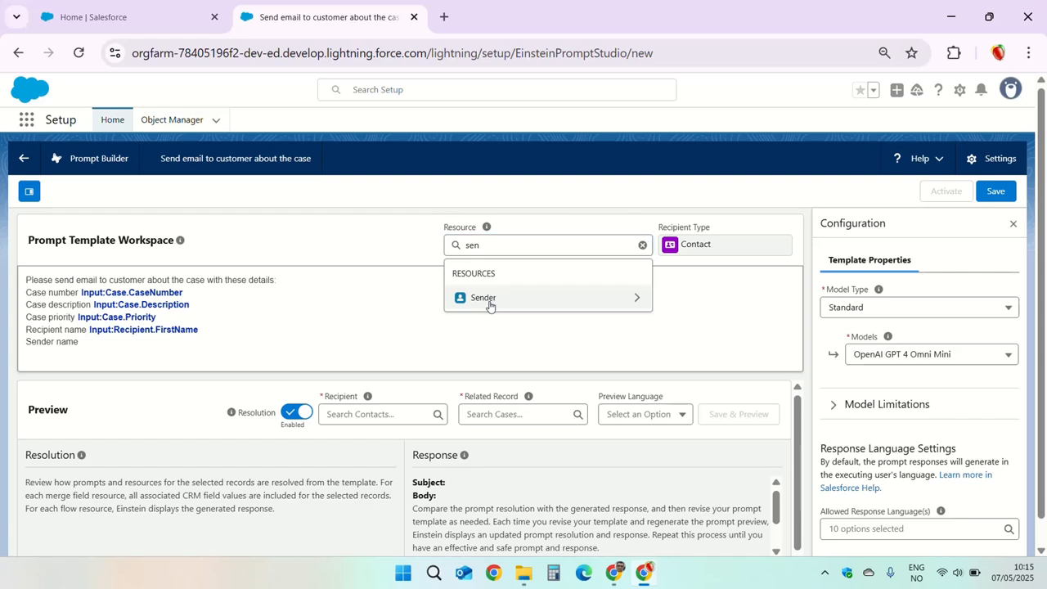
click(490, 301)
text(name)
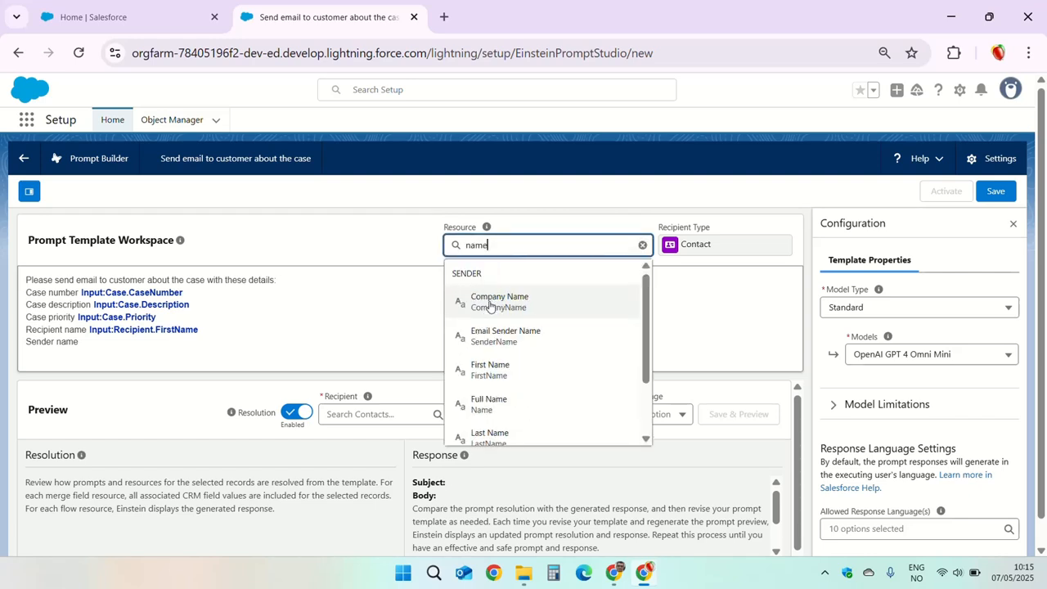
click(482, 372)
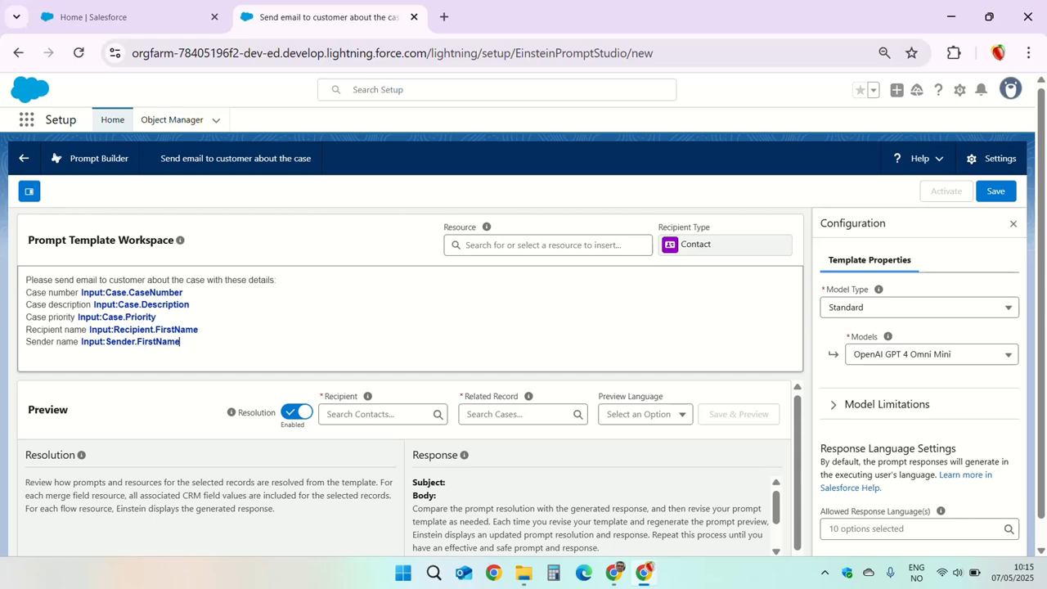
Step: Keep the template's model type as Standard and set its model to OpenAI GPT 4
mouse_move(486, 228)
scroll(882, 281, down, 1)
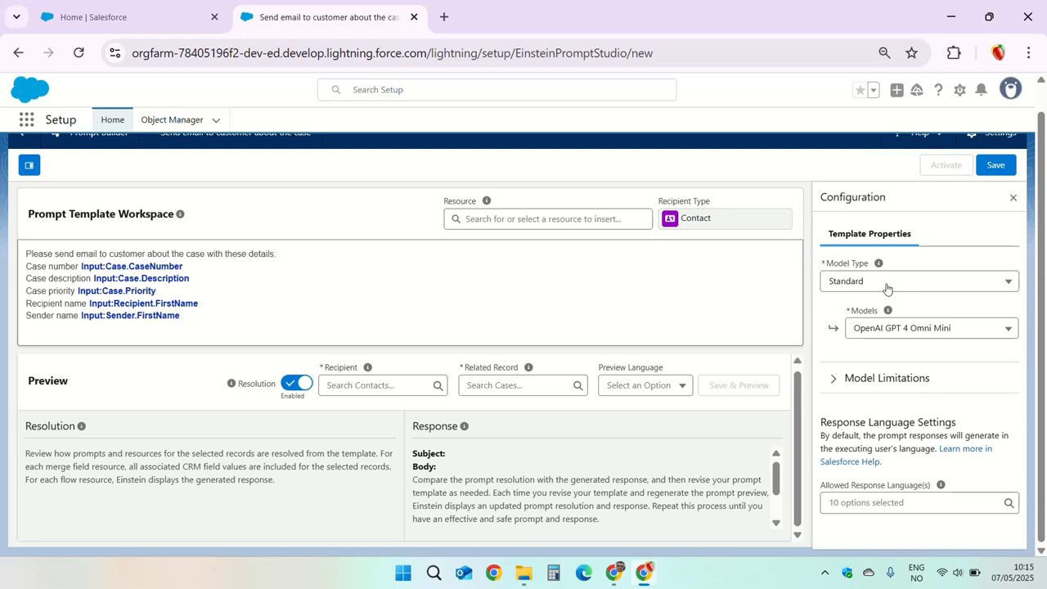
click(885, 283)
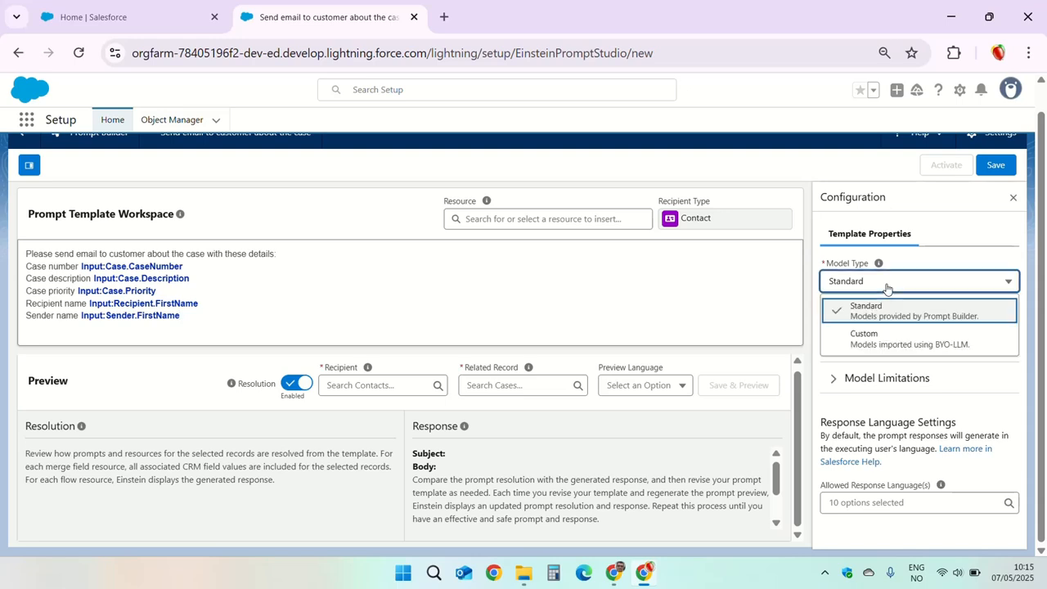
click(886, 288)
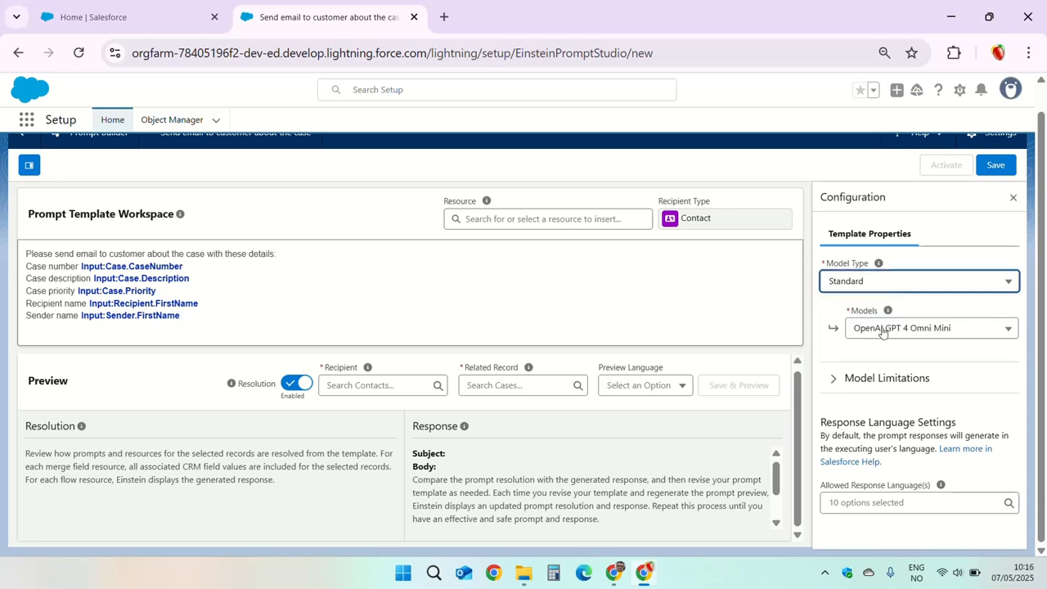
click(882, 328)
scroll(919, 491, down, 3)
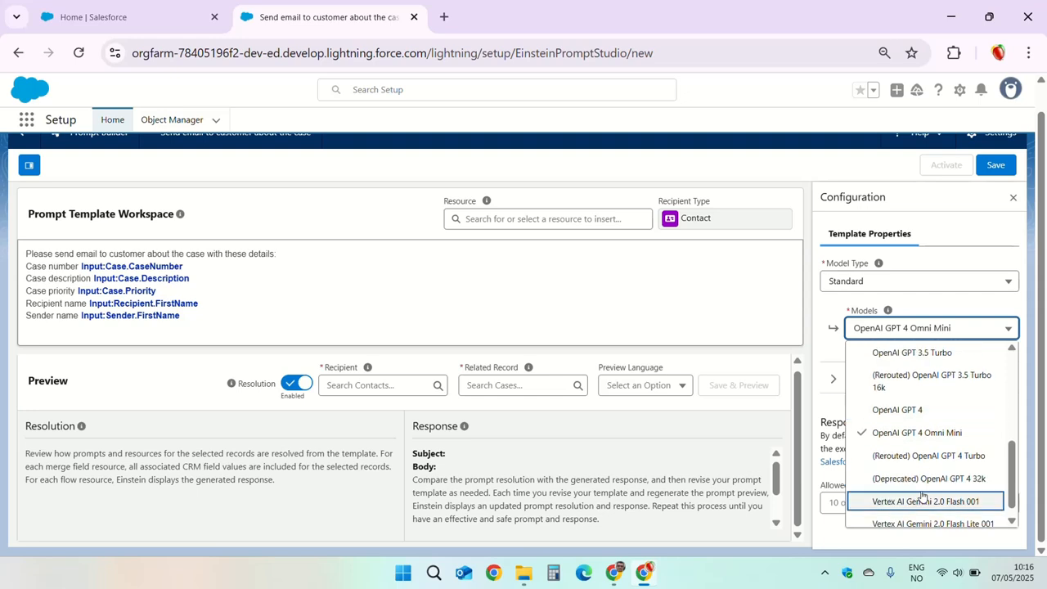
click(920, 413)
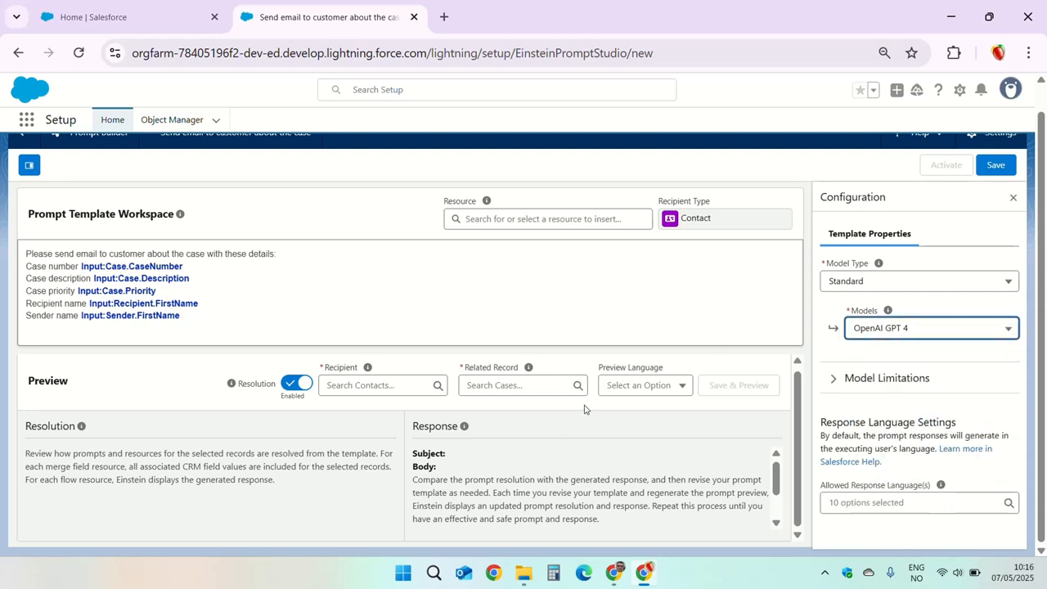
Step: Save and activate the prompt template, and check the options for saving it as a new version or template
click(1008, 168)
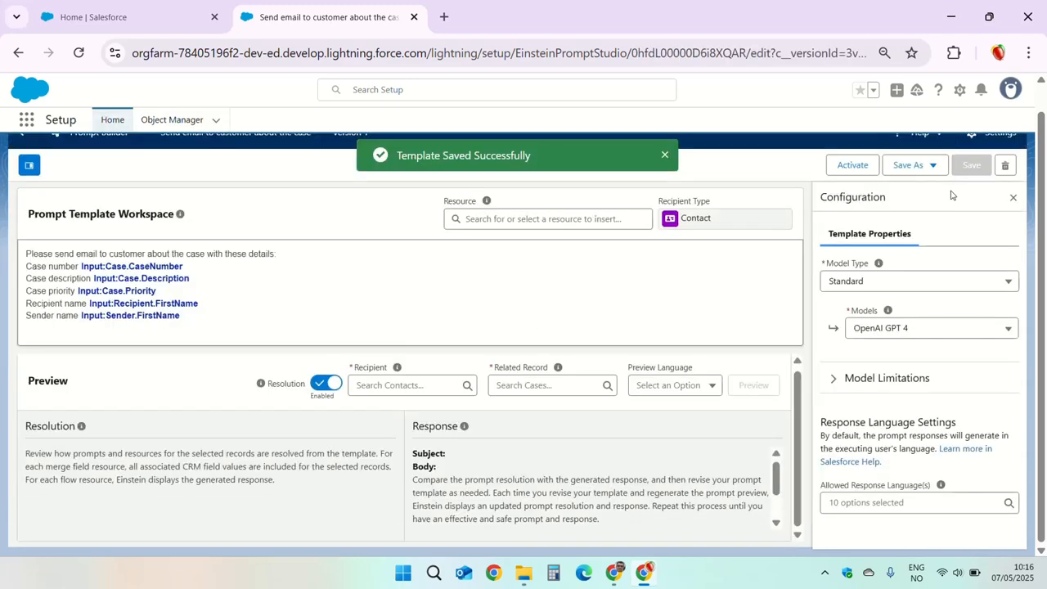
click(859, 172)
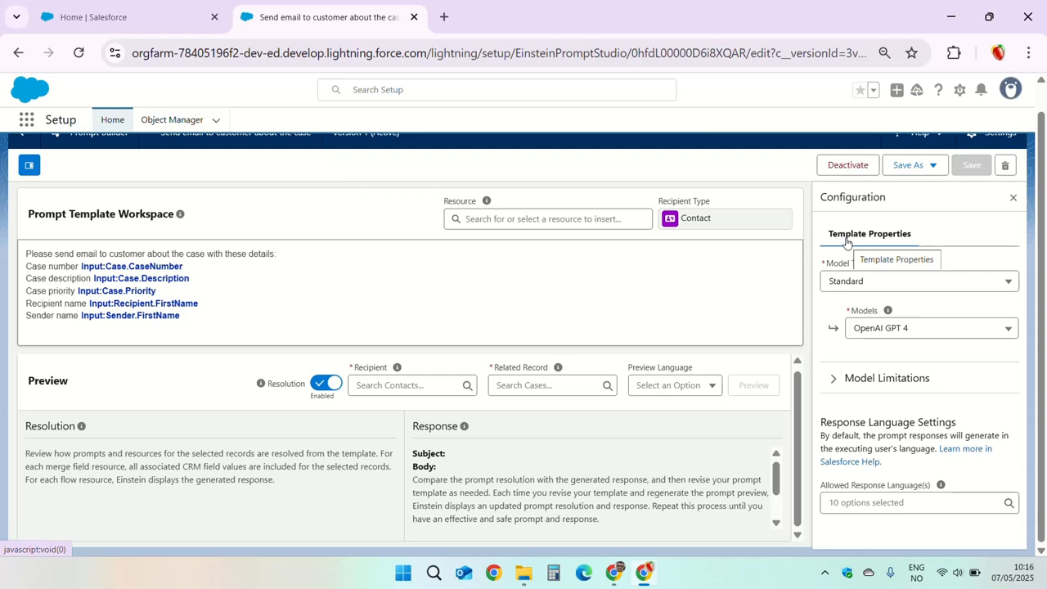
click(935, 170)
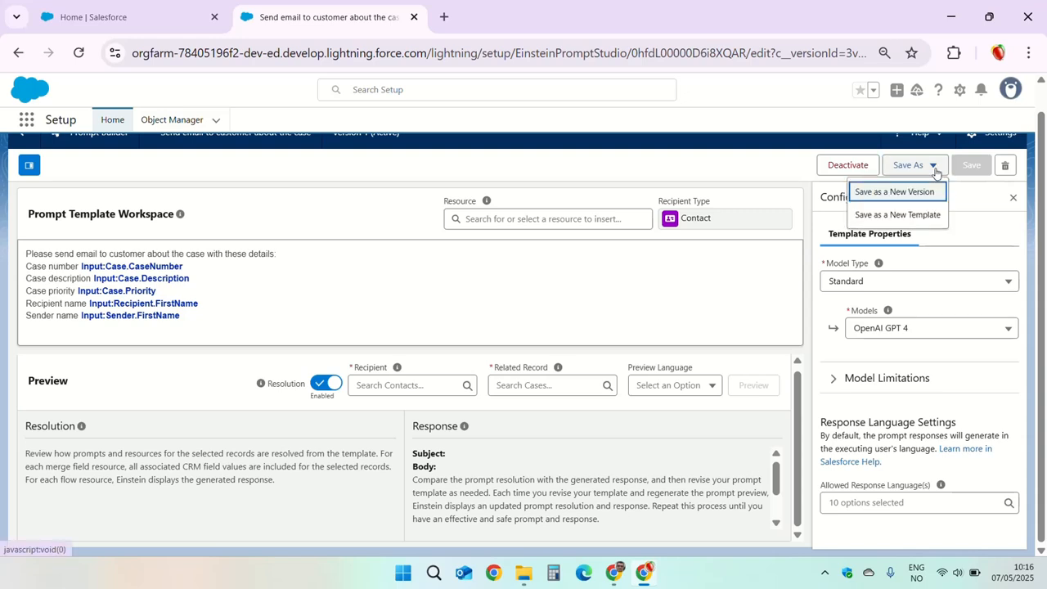
click(935, 170)
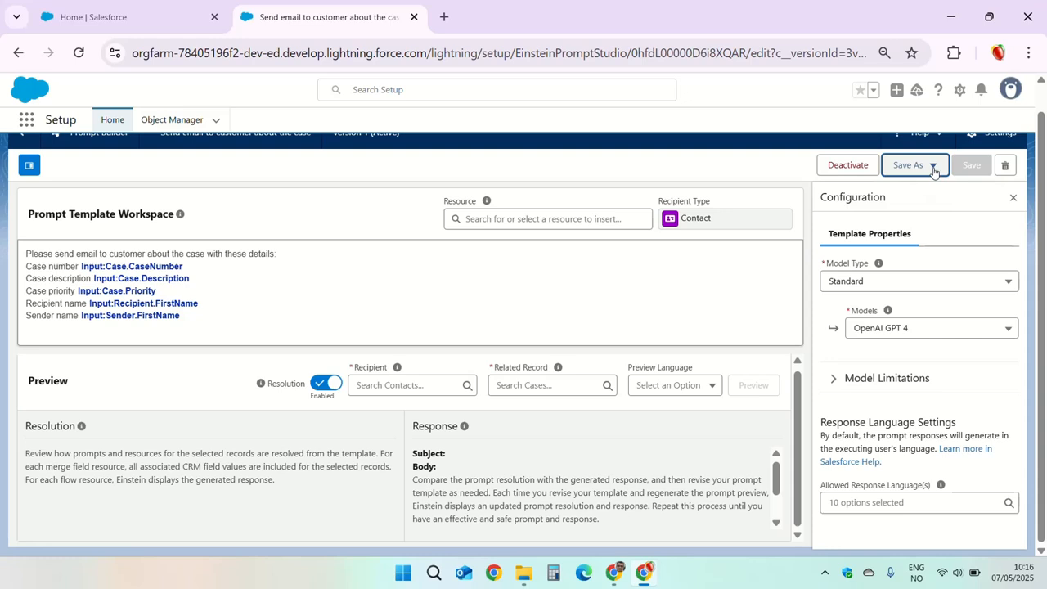
Step: Search contacts for the customer and set that contact as the preview's recipient
click(401, 385)
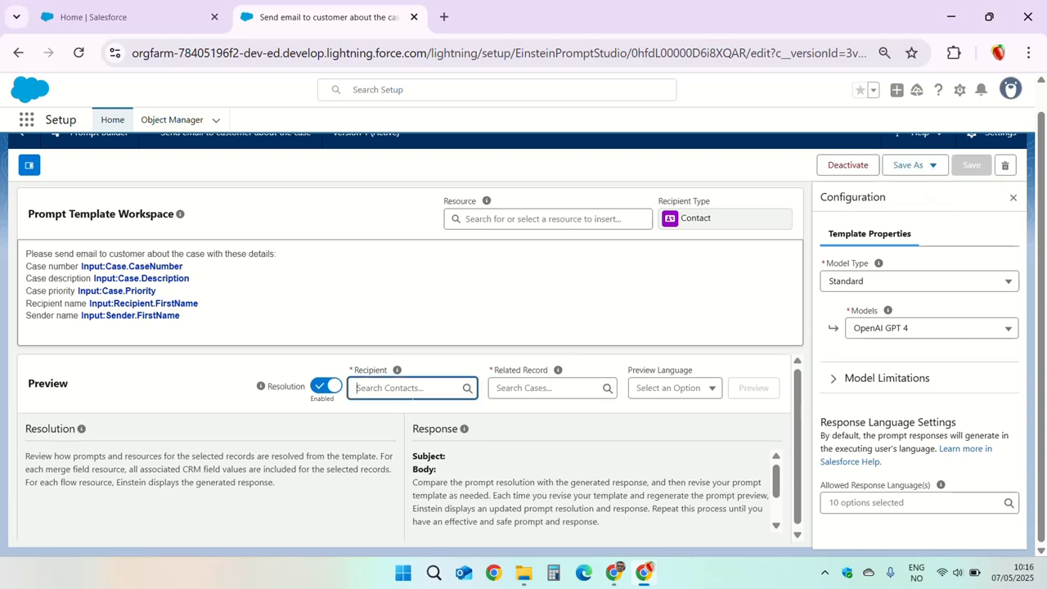
text(ste)
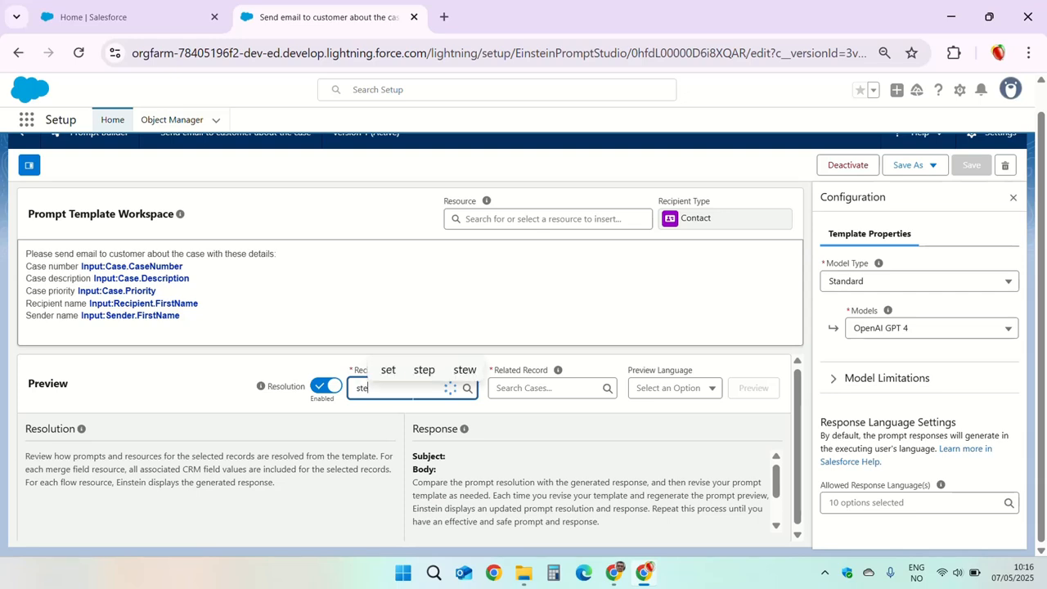
click(415, 419)
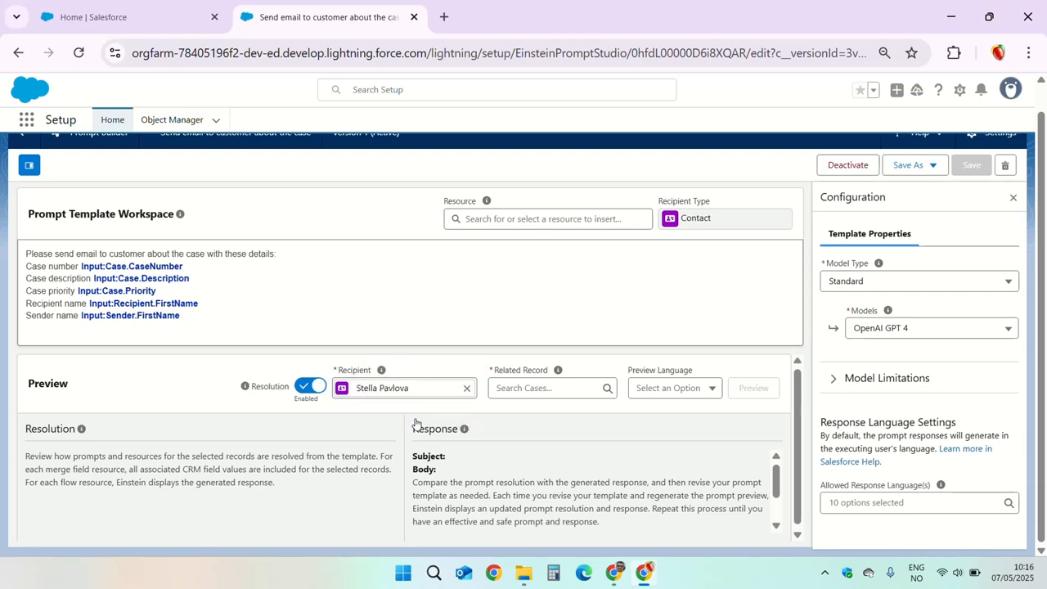
Step: Open the same customer's contact record in Sales and copy the number of the low-priority electrical wiring guidance case
click(550, 389)
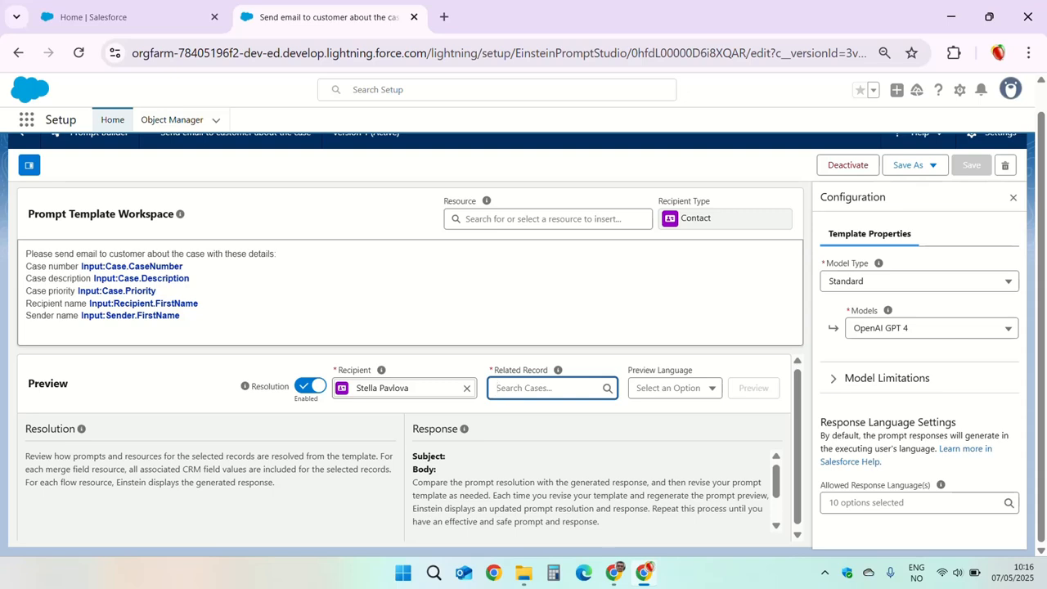
click(173, 25)
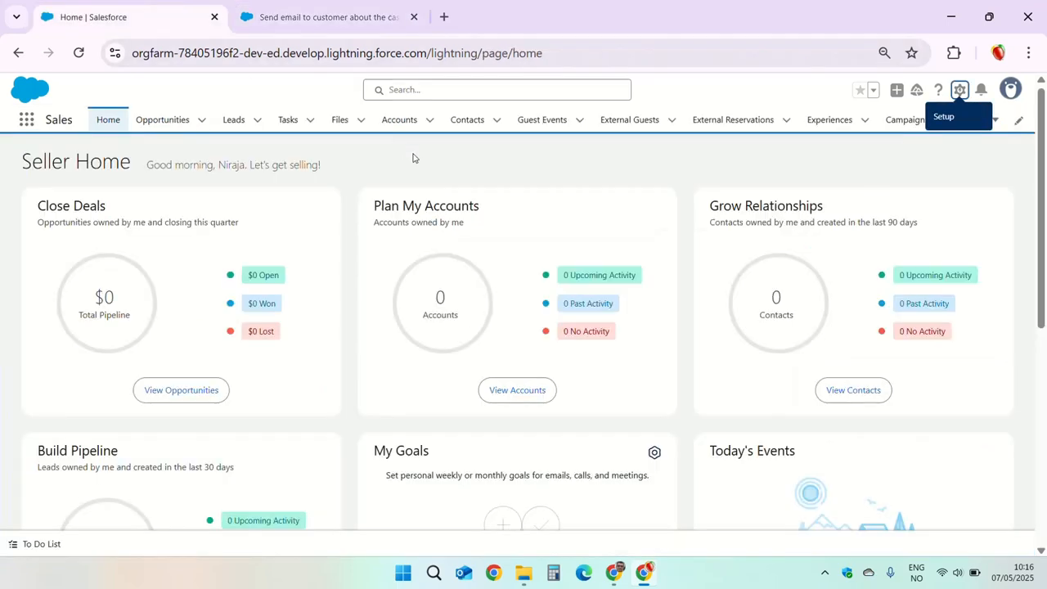
click(485, 133)
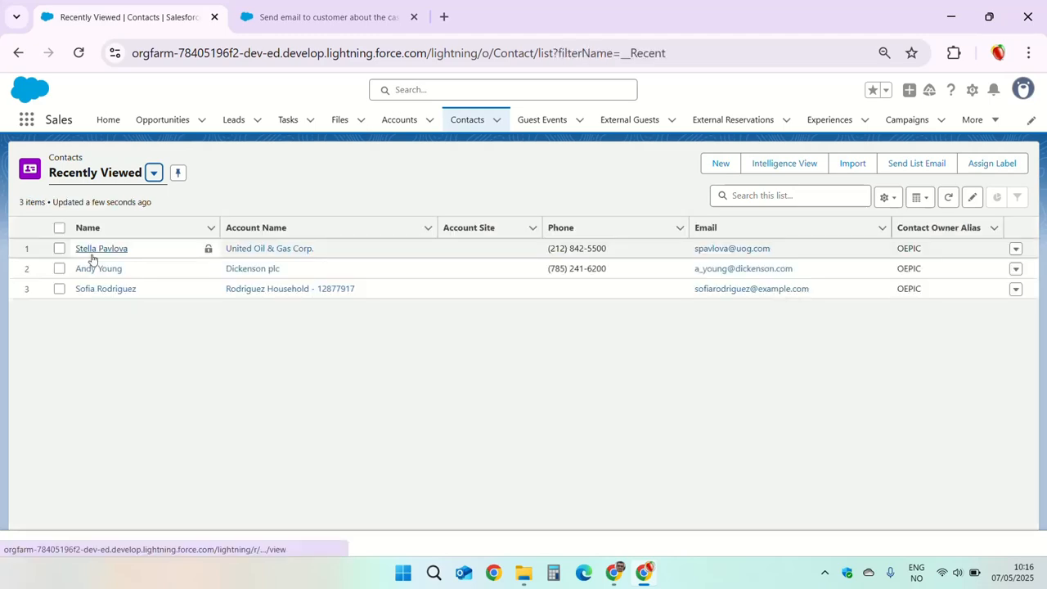
click(92, 255)
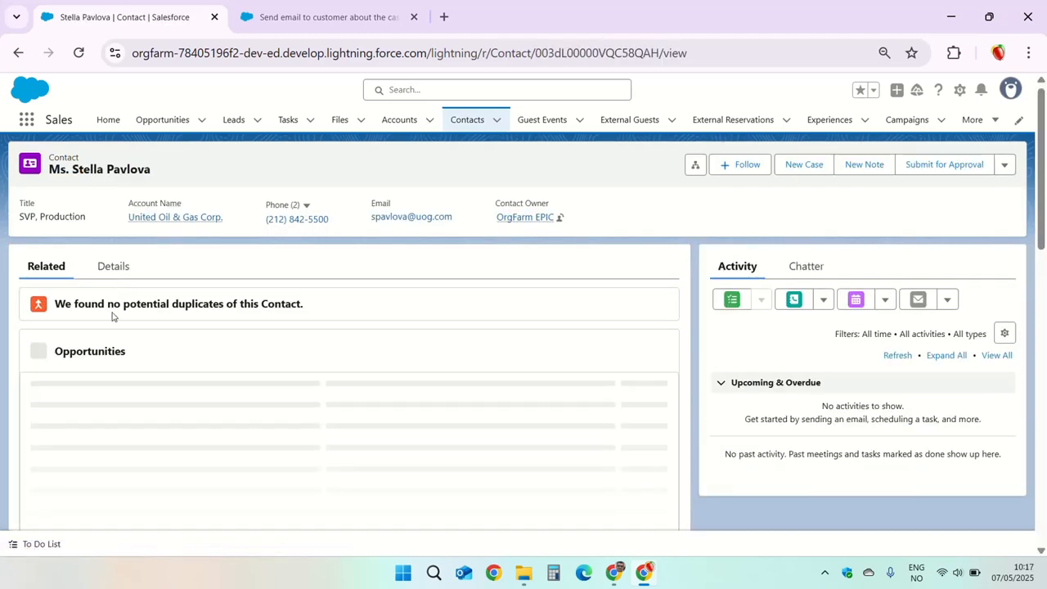
scroll(93, 458, down, 2)
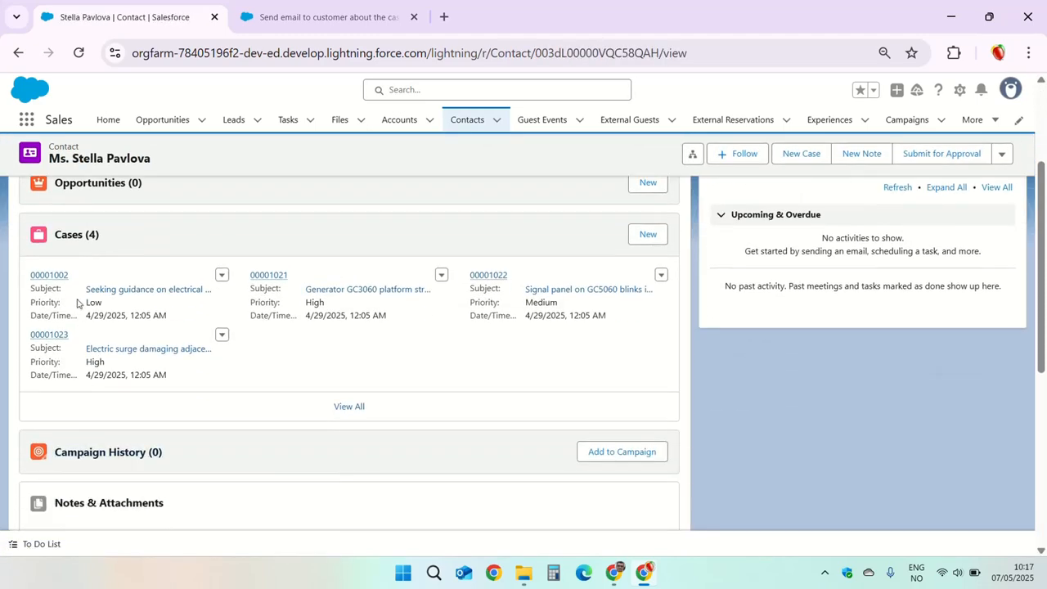
mouse_move(72, 281)
drag(31, 280, 70, 280)
key(ctrl+c)
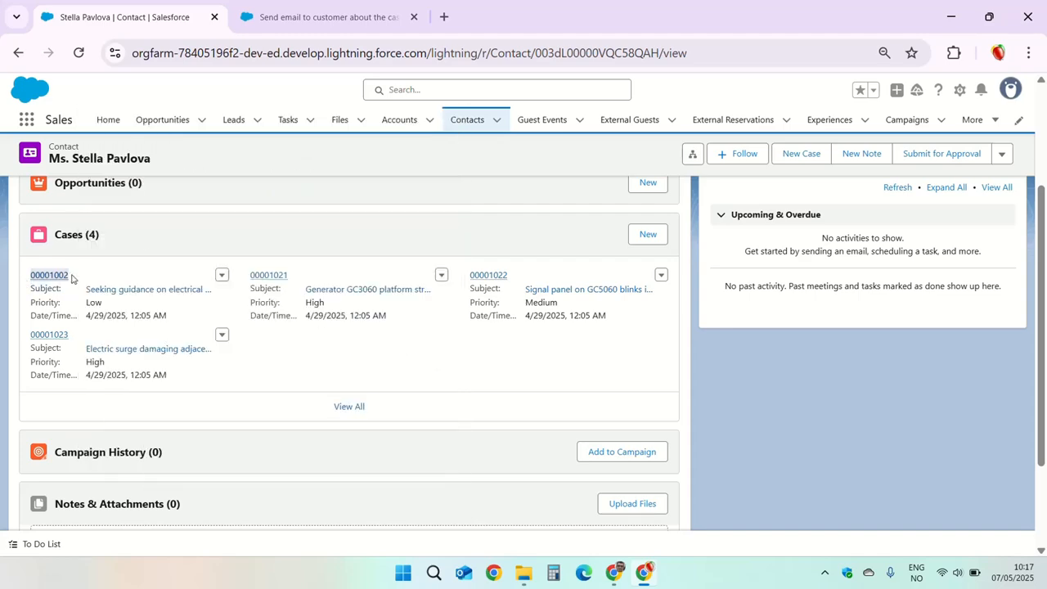
Step: Back in the prompt template, set the preview's related record to the case with the copied number
click(376, 14)
key(ctrl+v)
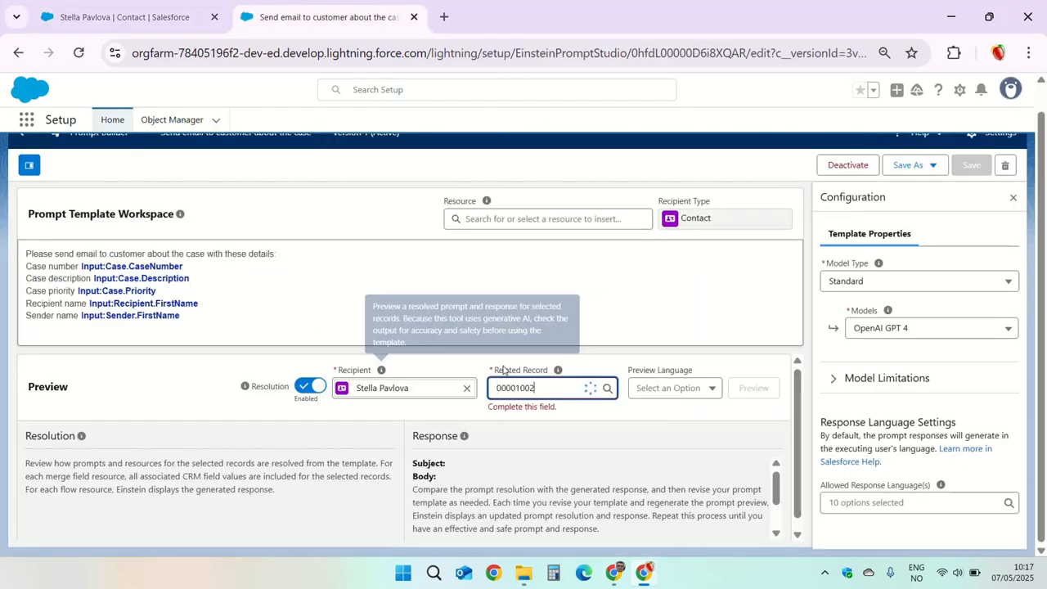
click(555, 414)
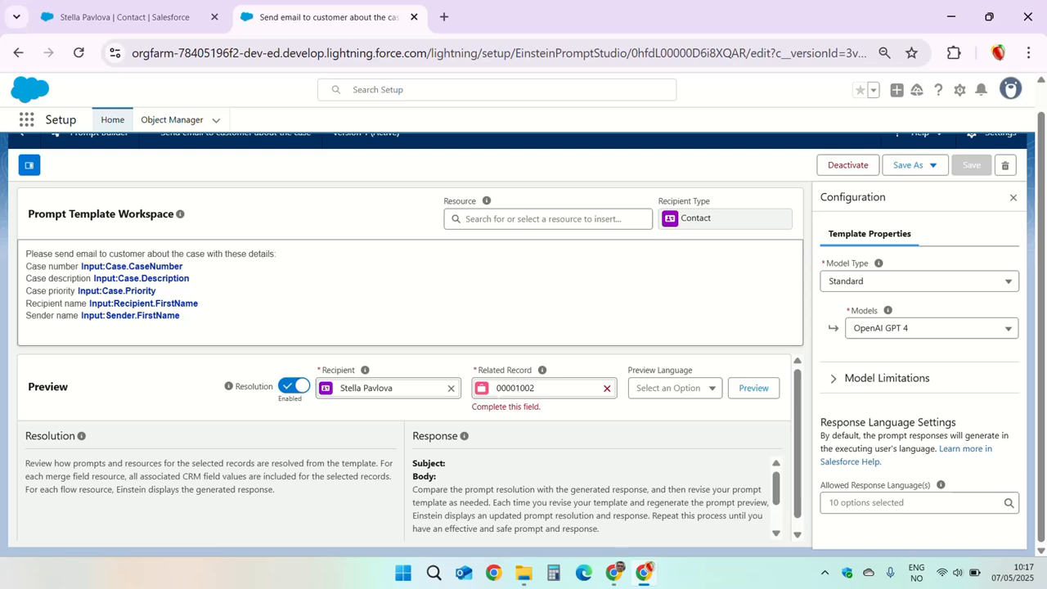
Step: Generate the preview, check the resolved case number and recipient name, and read the generated email response through to its signature
scroll(749, 388, down, 1)
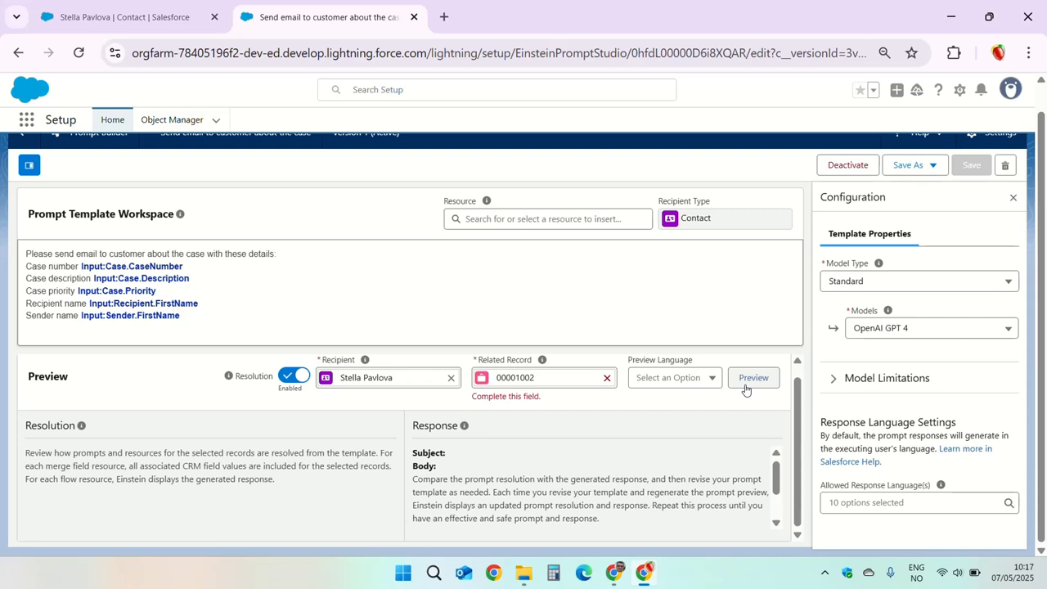
click(746, 388)
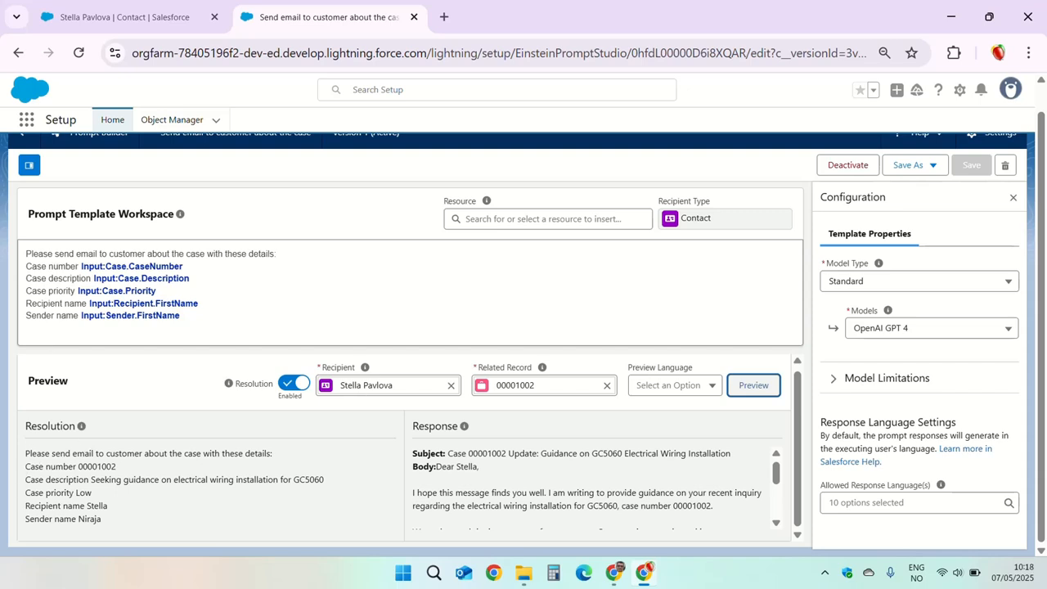
drag(117, 469, 79, 466)
drag(109, 507, 88, 507)
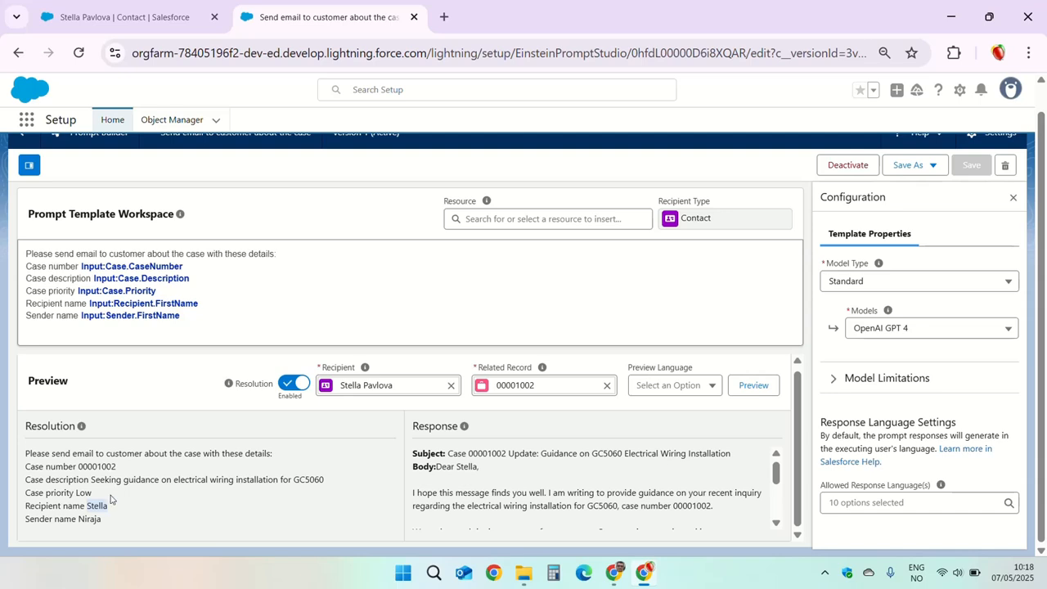
scroll(561, 502, down, 1)
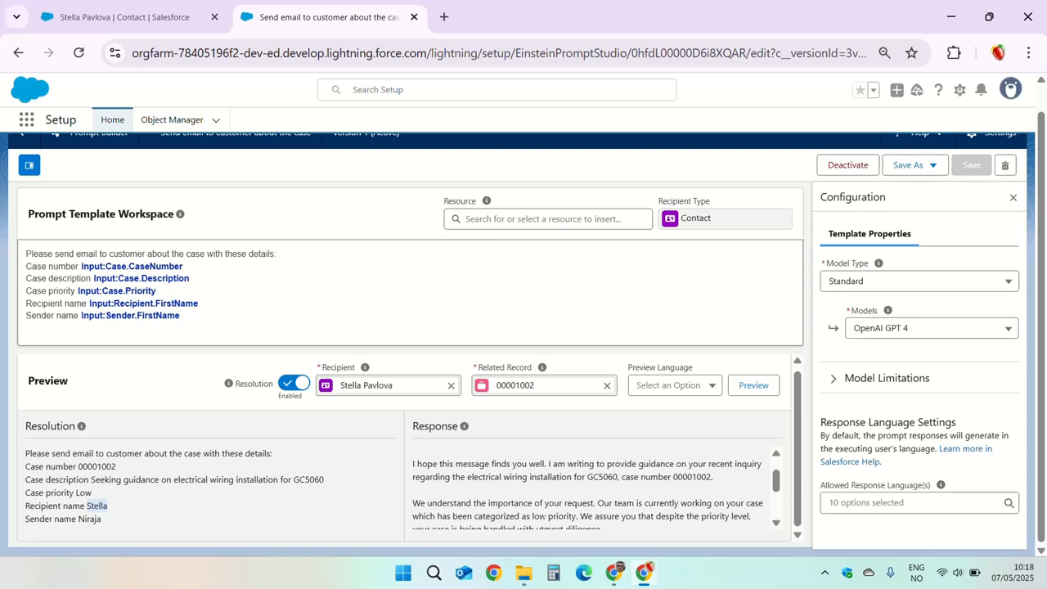
scroll(545, 510, down, 3)
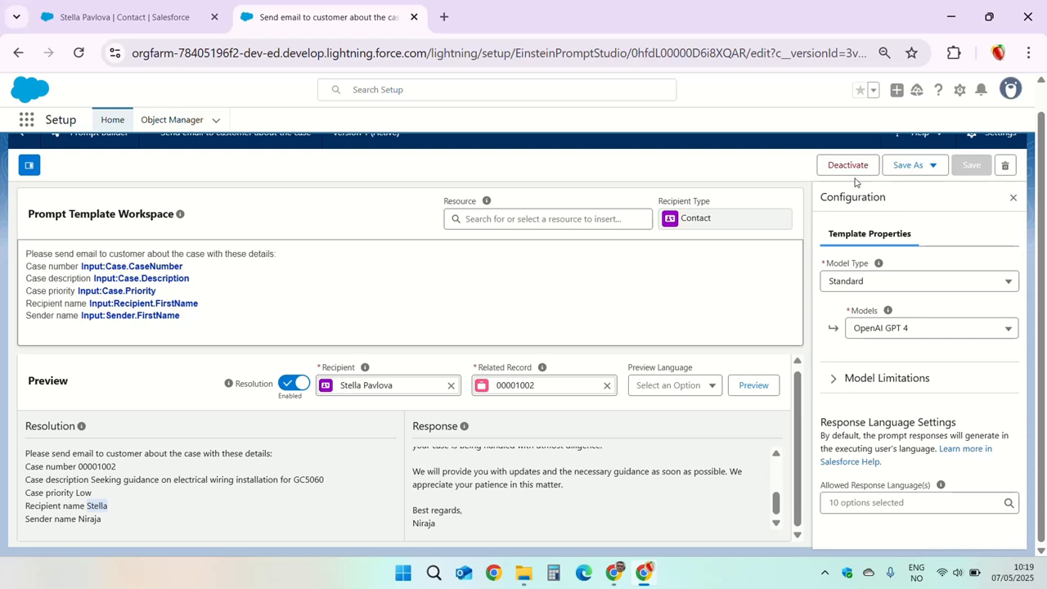
scroll(857, 182, up, 1)
Step: Reopen the customer's record from the Contacts list in Sales and start a new email to that contact
click(125, 17)
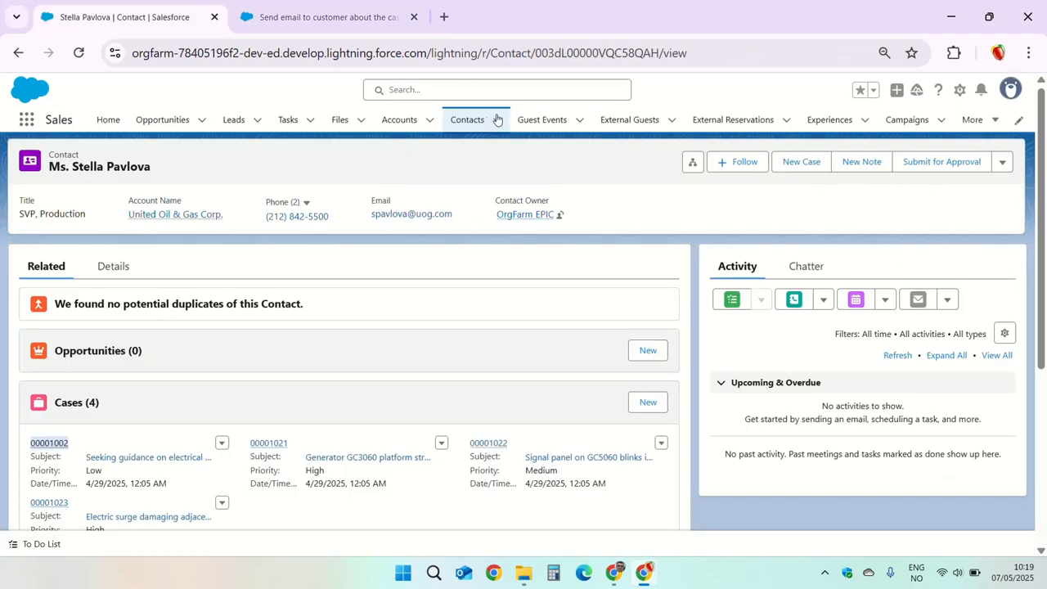
click(491, 119)
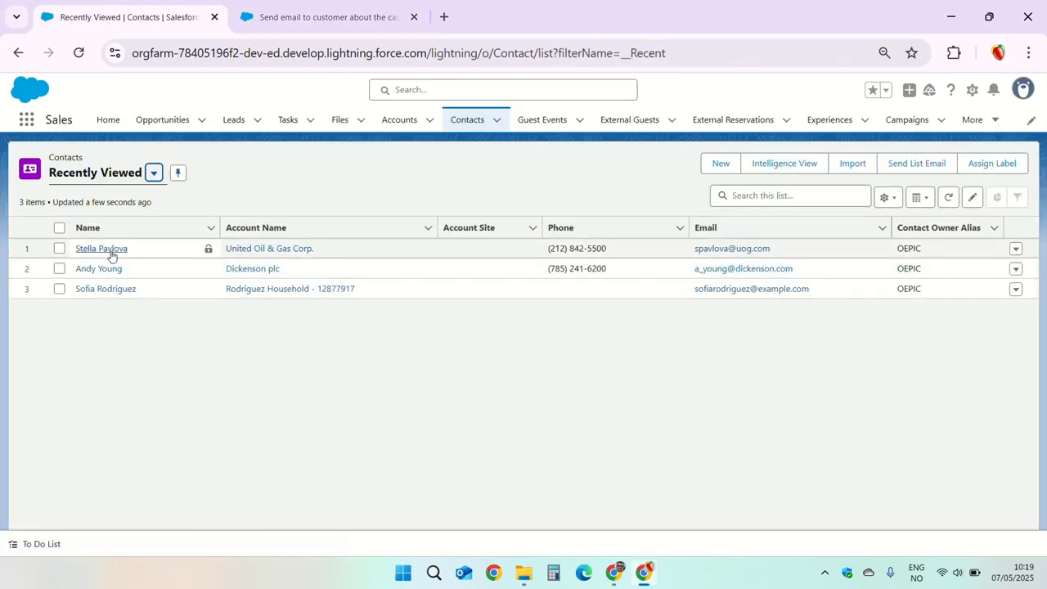
click(111, 252)
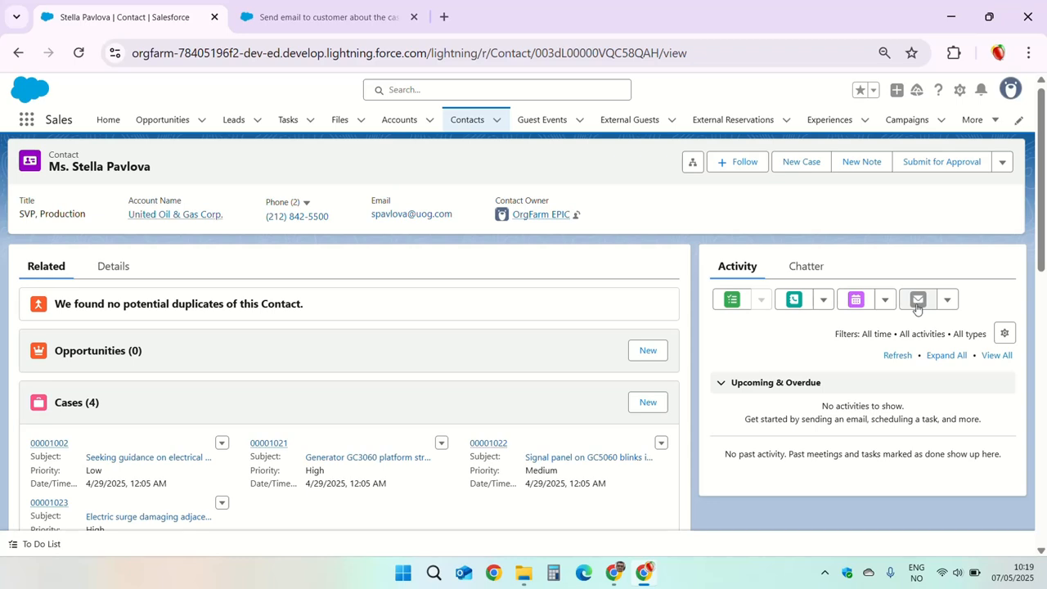
click(917, 300)
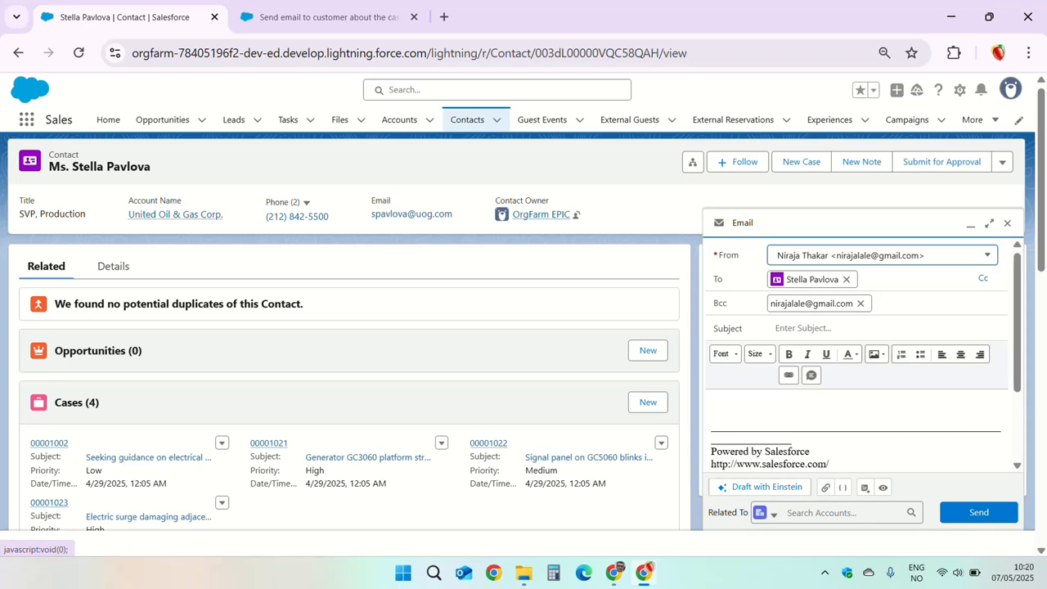
Step: Draft the email with Einstein using the custom "Send email to customer about the case" template and the GC5060 electrical wiring installation case
click(769, 515)
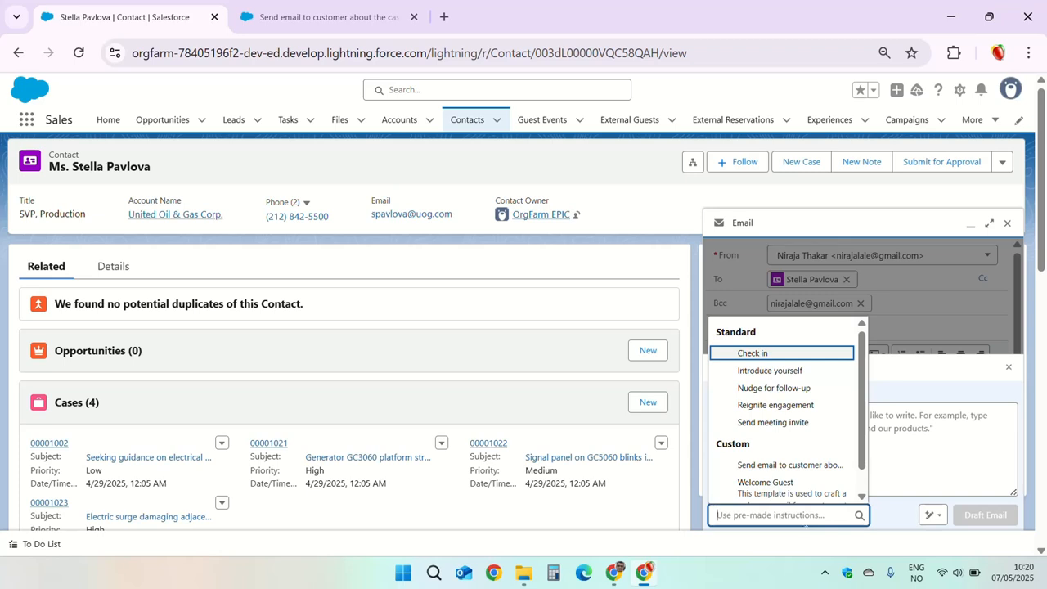
click(775, 466)
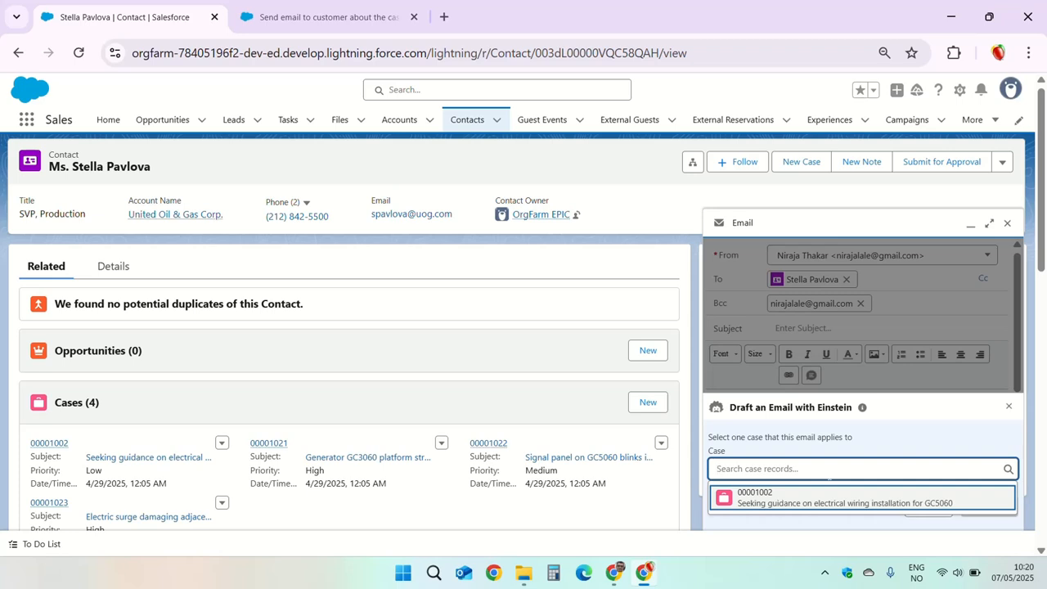
click(829, 494)
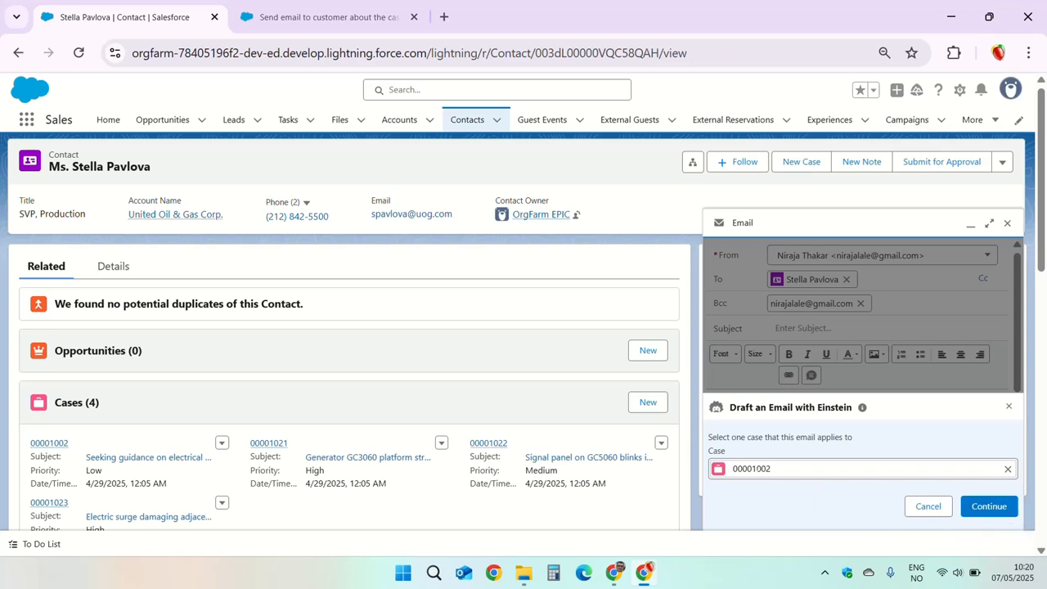
click(980, 510)
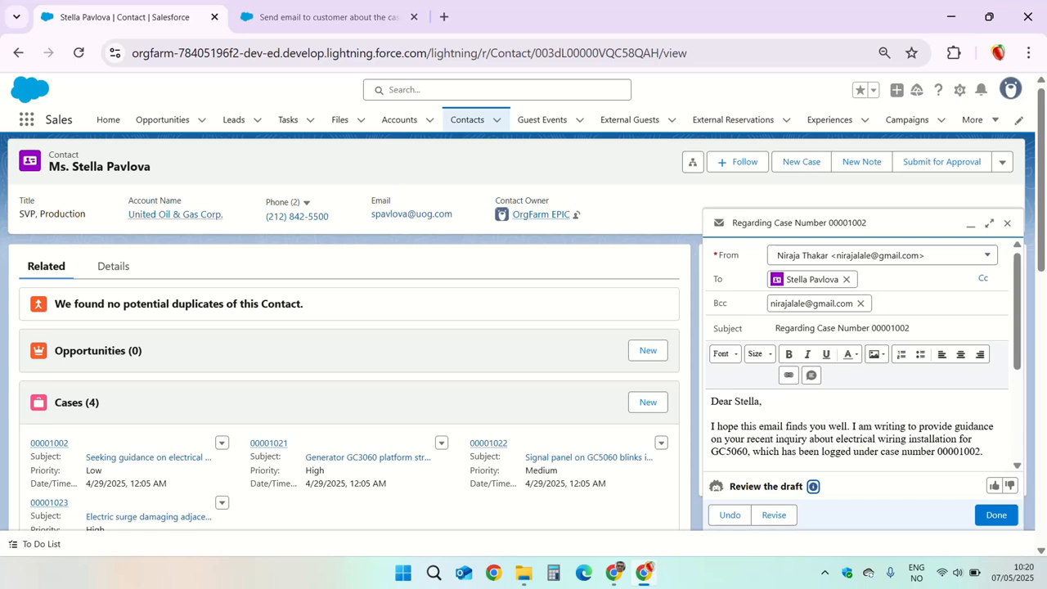
Step: Review the drafted email down to its signature, accept the draft and send it to the contact
scroll(859, 426, down, 3)
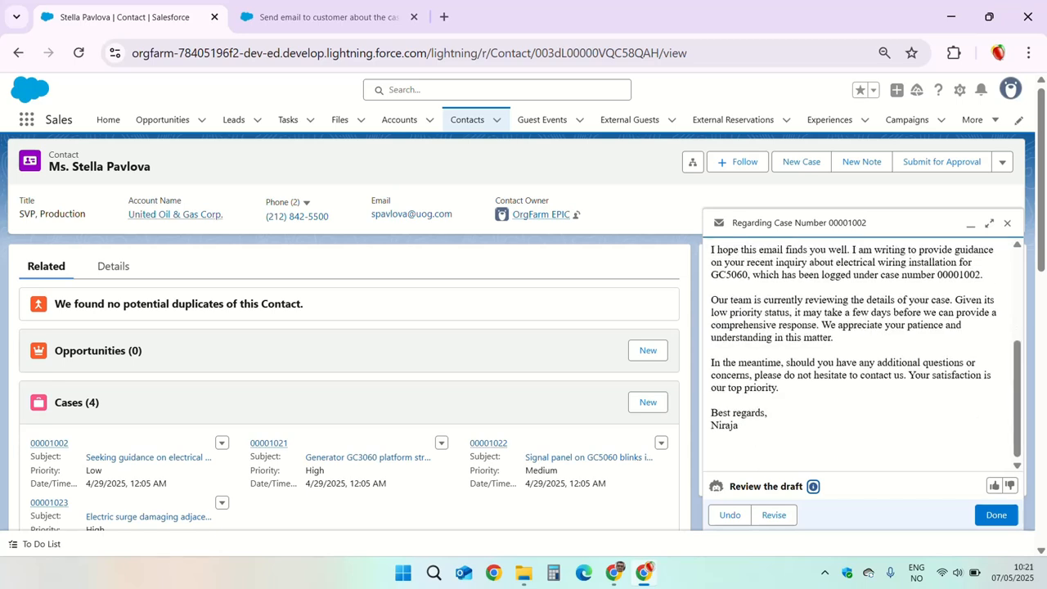
click(990, 515)
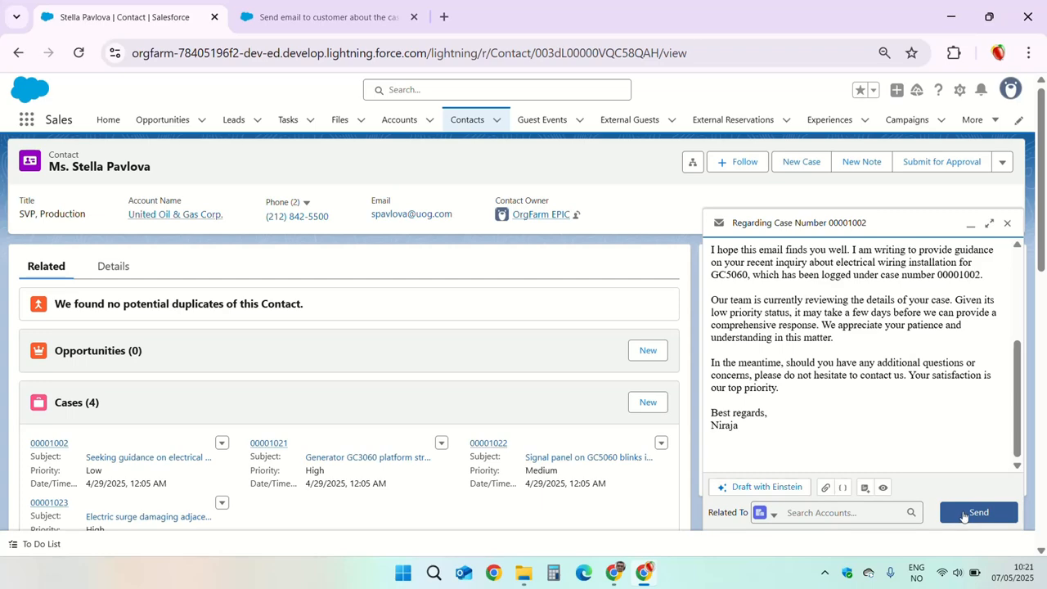
click(963, 515)
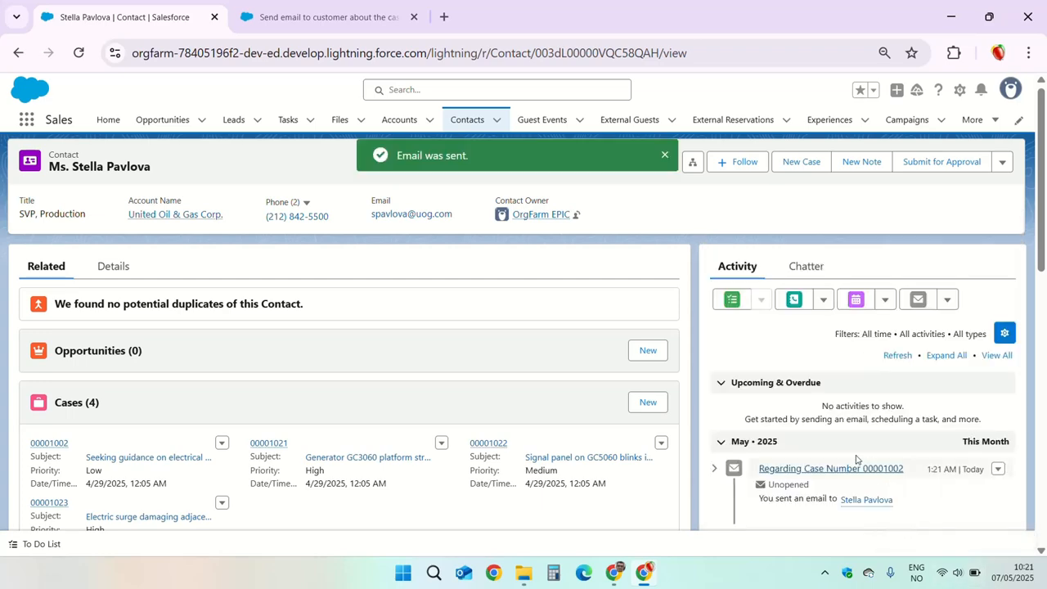